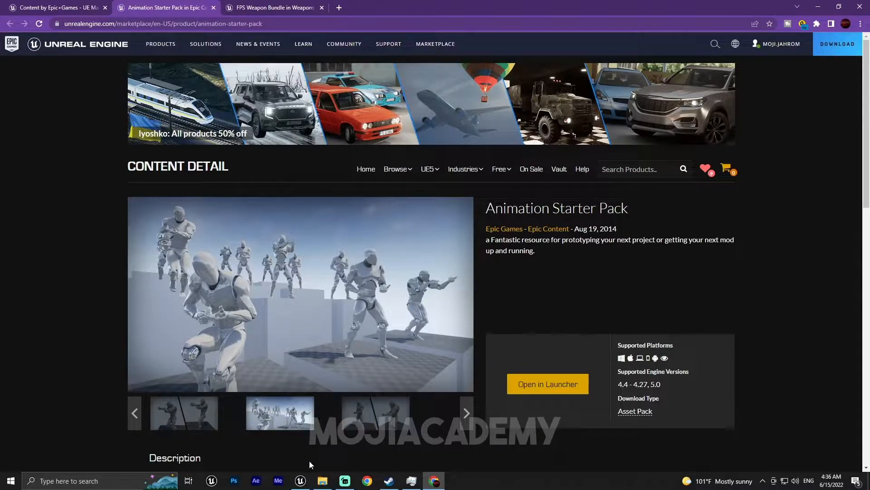
Step: Switch to the Unreal Project Browser and start a new project in the Games category
click(301, 479)
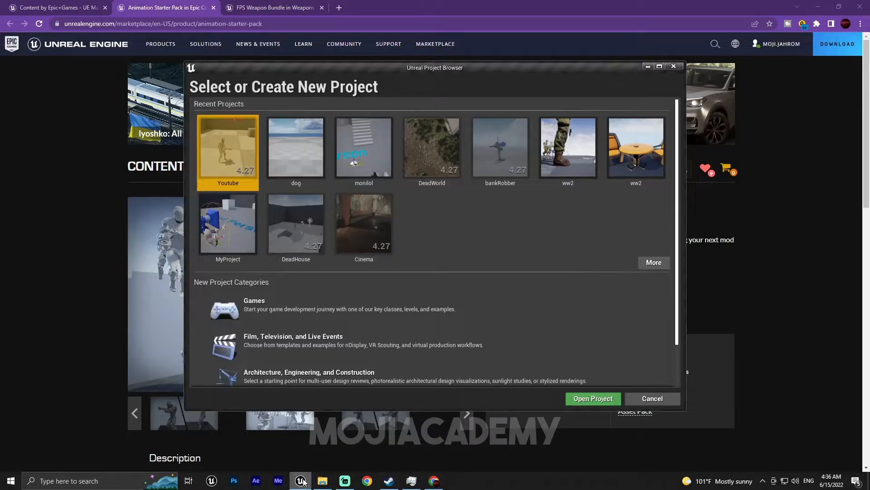
click(251, 312)
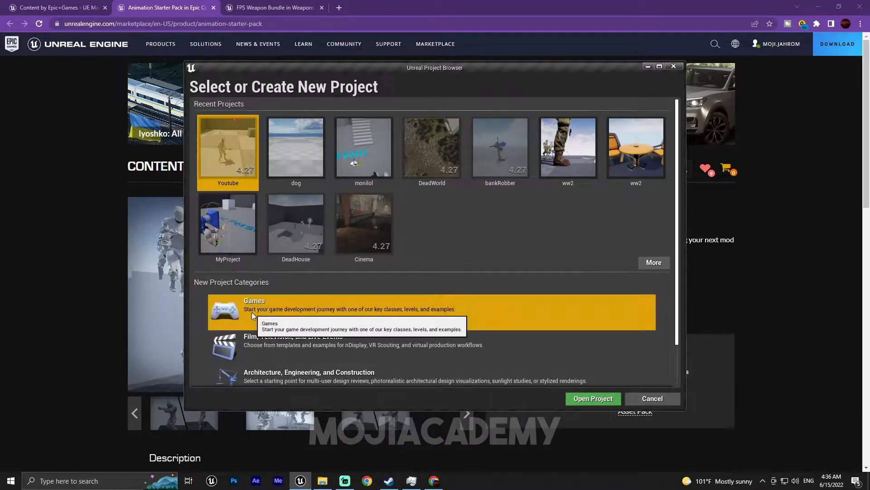
click(535, 399)
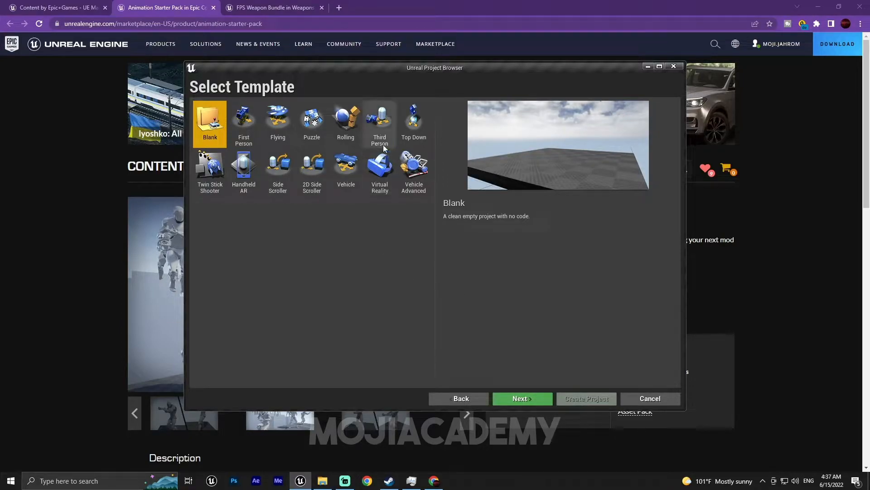
Step: Compare the First Person and Third Person templates, and continue with Third Person as the project template
click(389, 122)
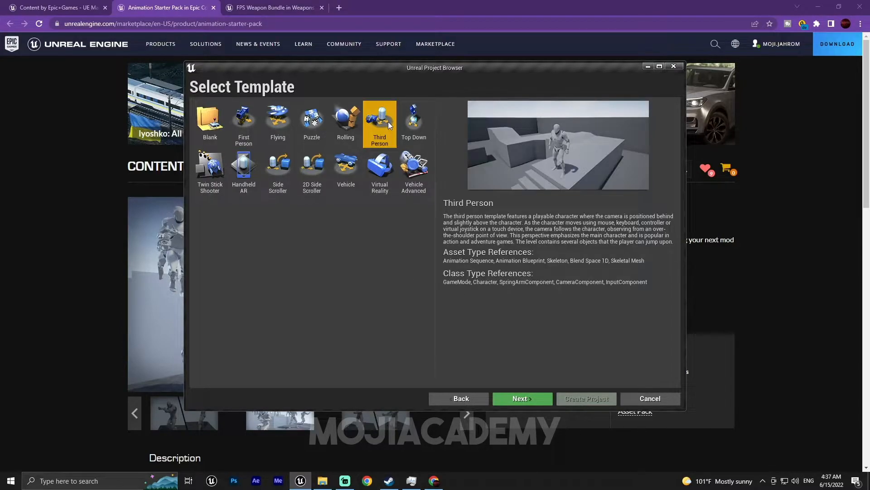
click(249, 125)
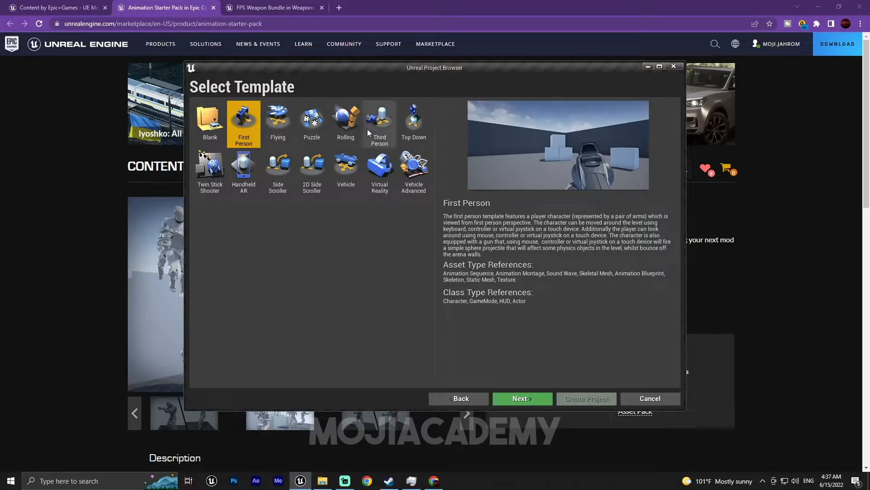
click(380, 125)
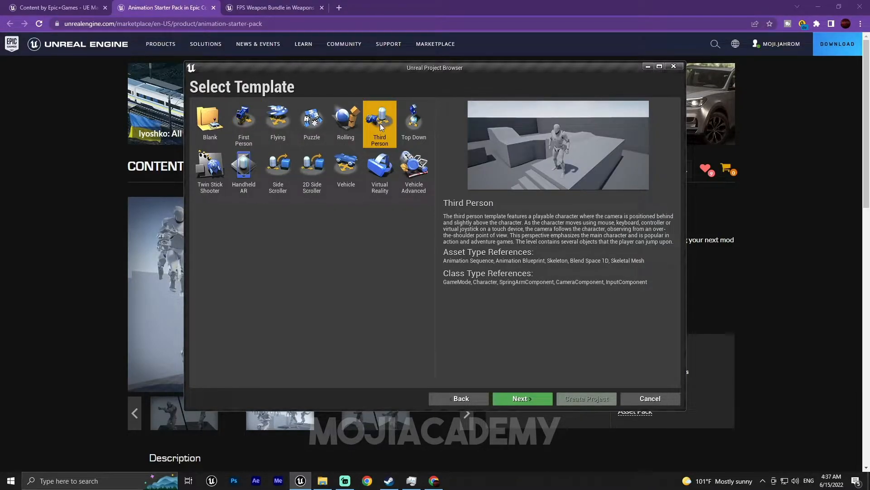
click(248, 127)
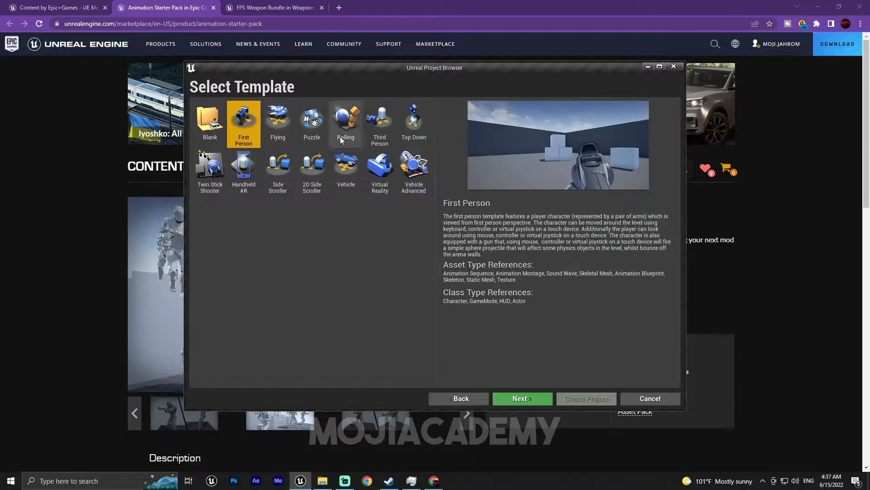
click(380, 134)
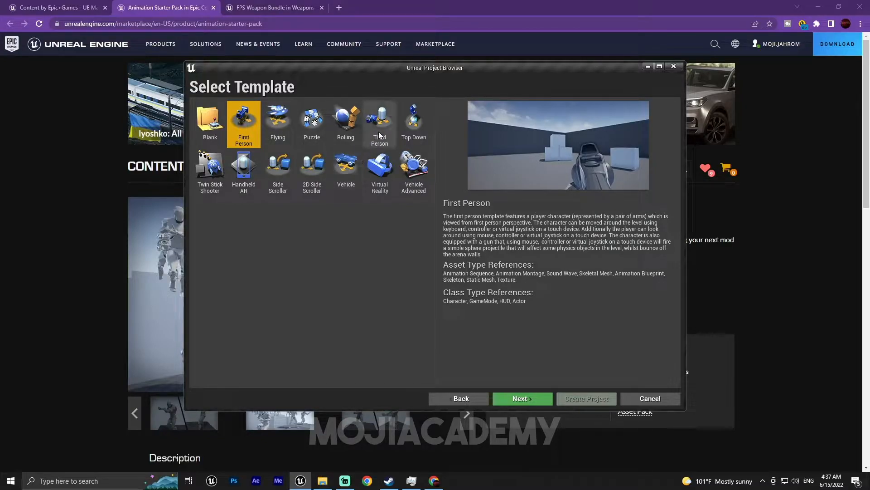
click(245, 136)
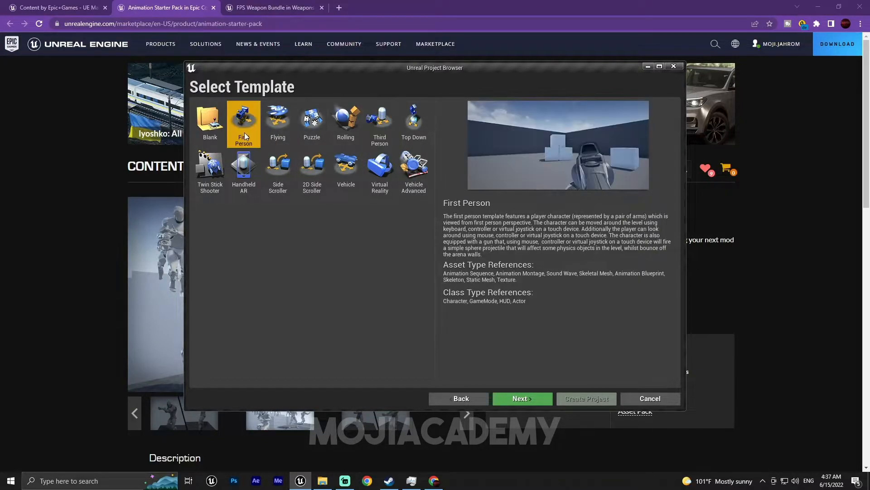
click(380, 125)
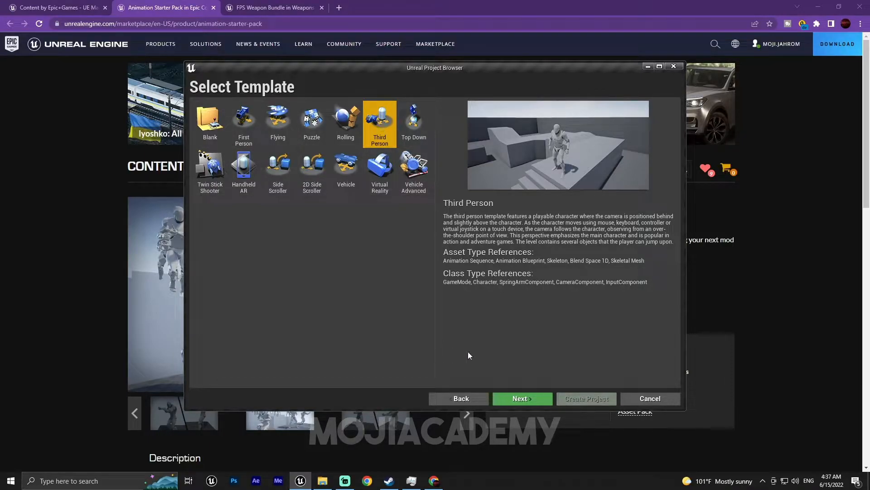
click(523, 400)
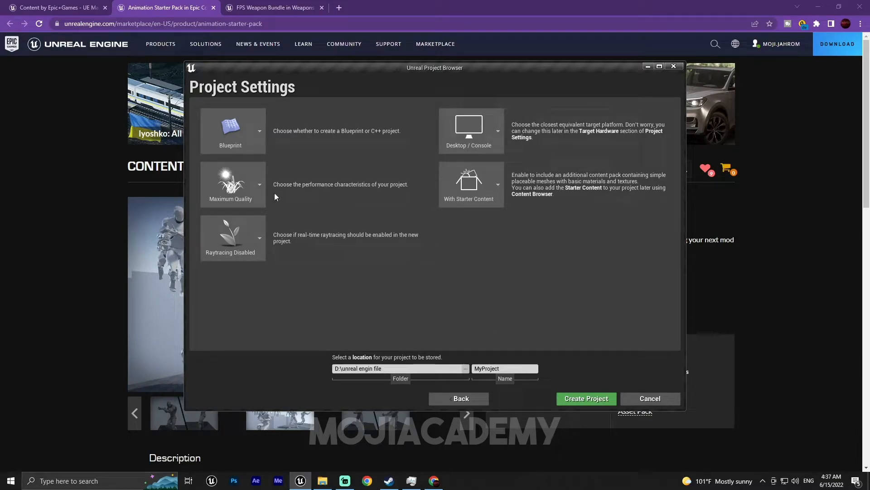
Step: Keep the With Starter Content option, name the project FPS_tut and create it in D:\unreal engin file
drag(269, 68, 276, 66)
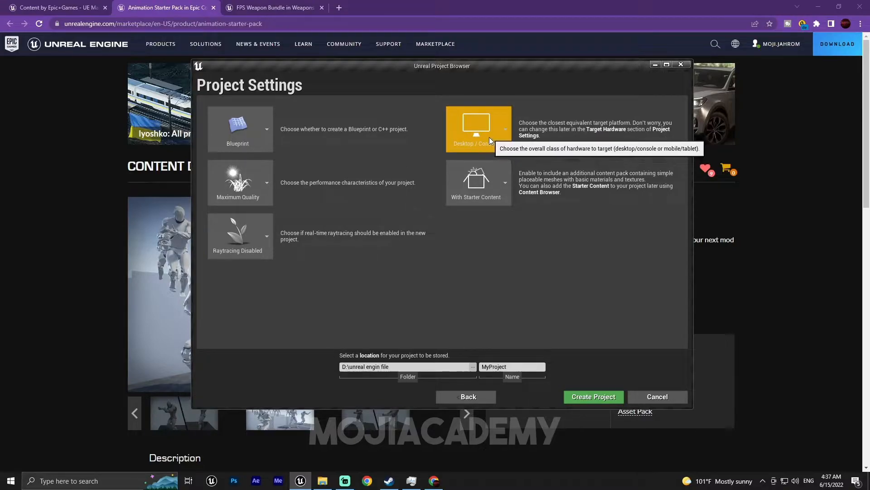
click(477, 183)
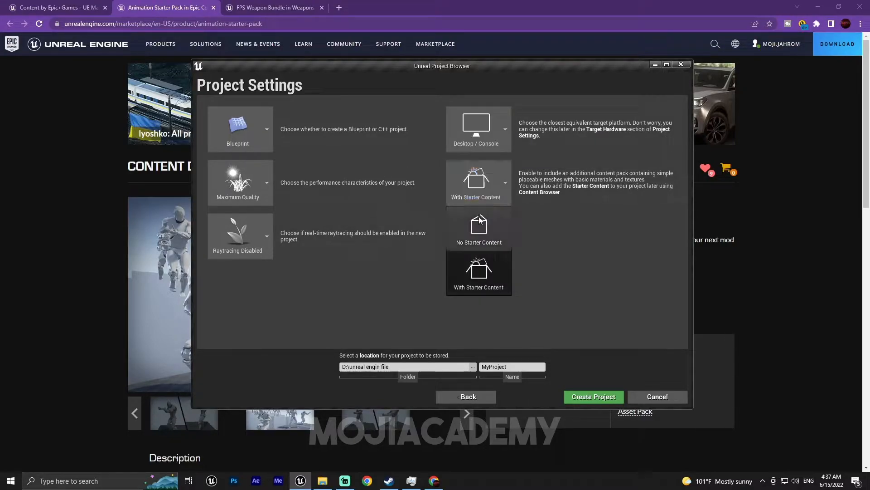
click(486, 278)
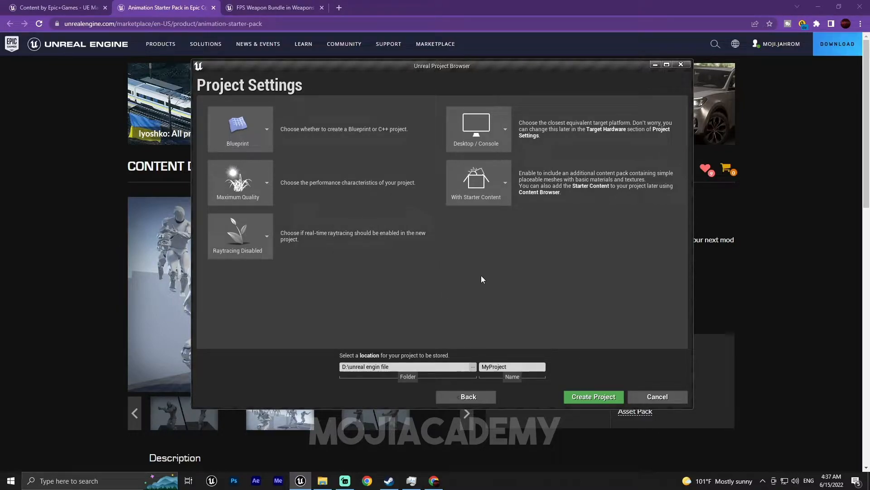
drag(520, 366, 495, 365)
key(BackSpace)
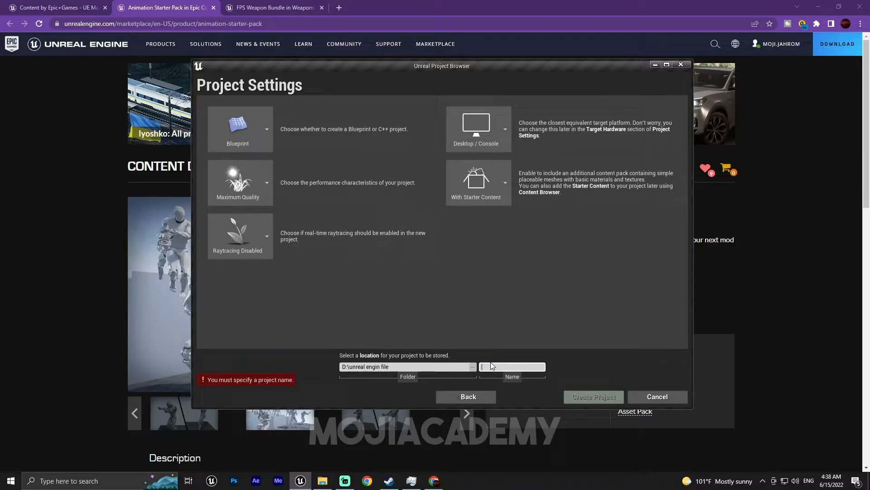
text(FPS_tut)
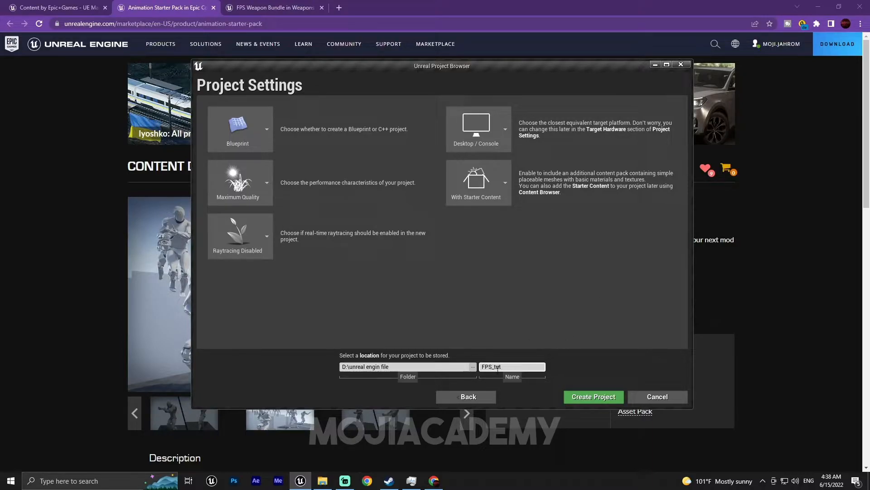
click(594, 401)
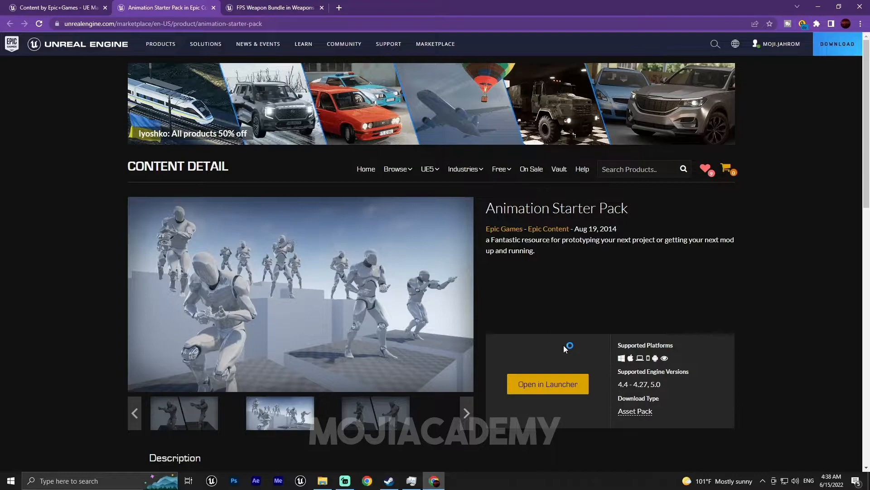
Step: Look over the Animation Starter Pack page in the Unreal Engine Marketplace, including its title and description
click(751, 293)
scroll(369, 333, down, 3)
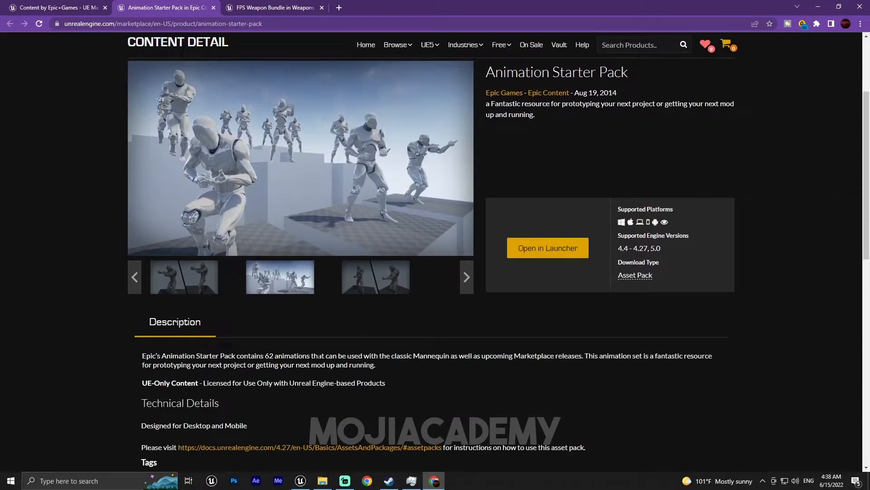
scroll(319, 356, up, 3)
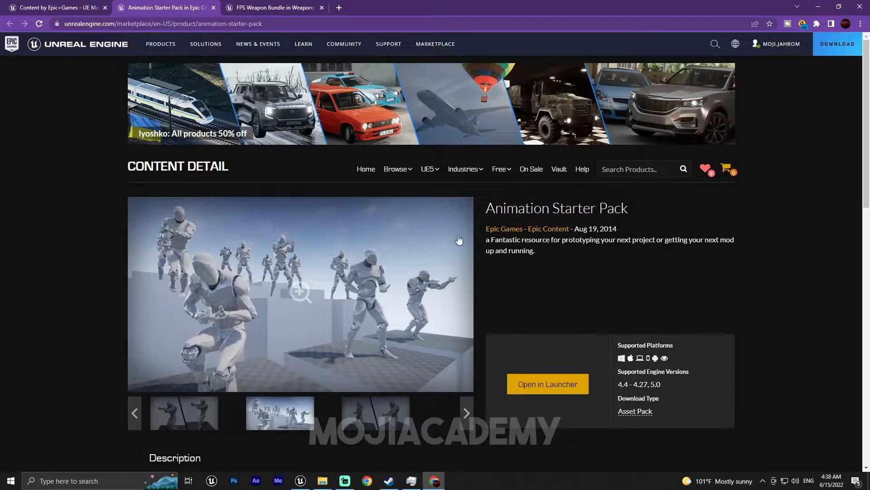
drag(635, 209, 481, 206)
Step: Look over the FPS Weapon Bundle page in the Unreal Engine Marketplace
click(273, 8)
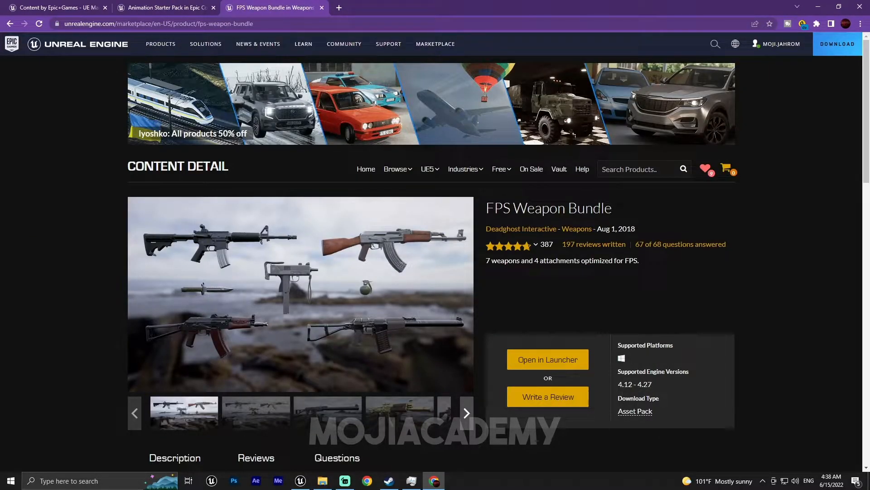
scroll(539, 233, down, 4)
scroll(291, 316, up, 2)
scroll(293, 313, up, 1)
scroll(327, 286, up, 1)
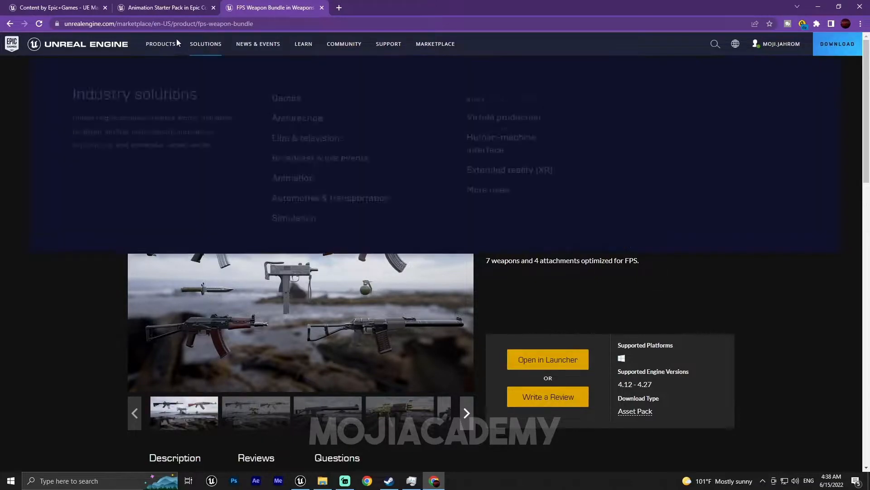
Step: Alternate between the two marketplace asset pages and view the third preview image of the Animation Starter Pack
click(183, 9)
click(272, 6)
click(170, 9)
click(271, 9)
click(170, 5)
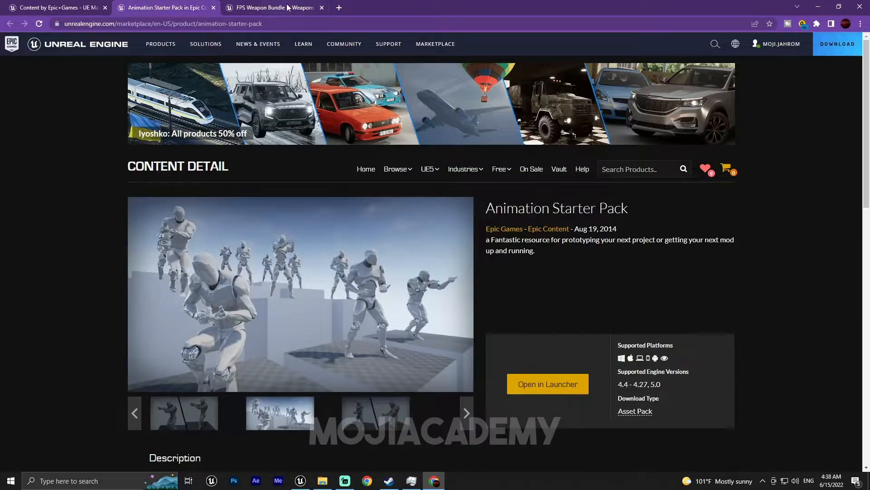
scroll(268, 150, down, 3)
click(375, 231)
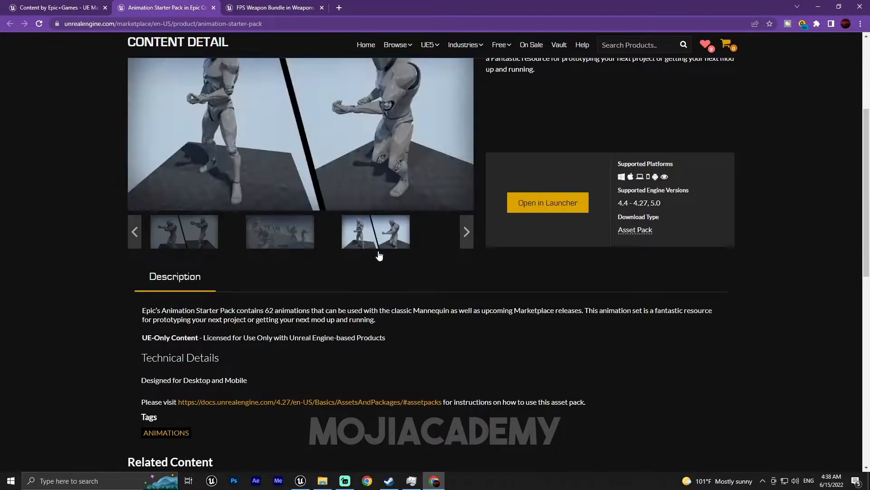
scroll(380, 295, up, 2)
Step: Clear away the browser, File Explorer and Task Manager windows to check the FPS_tut project's loading progress
click(818, 7)
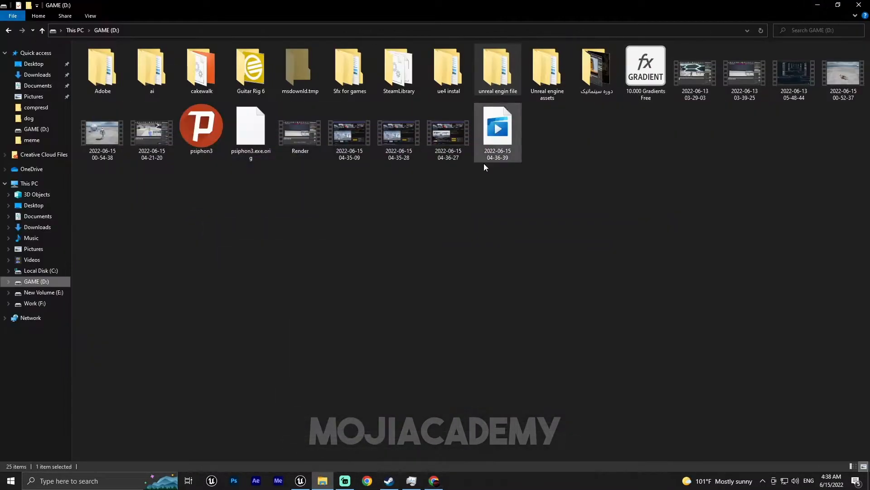
click(857, 6)
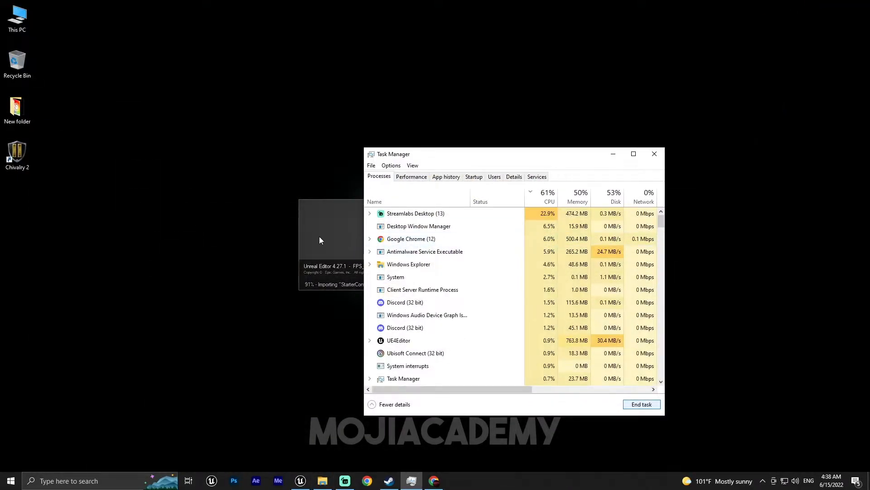
click(613, 154)
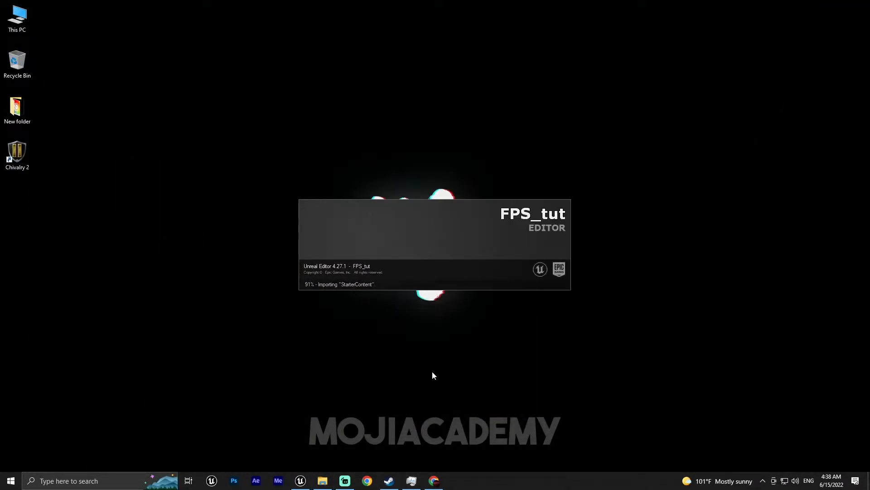
Step: Switch to File Explorer and open the Animations folder under D:\Unreal engine assets\Unreal engin 4 stuf\Ue4 assets telegram
click(322, 481)
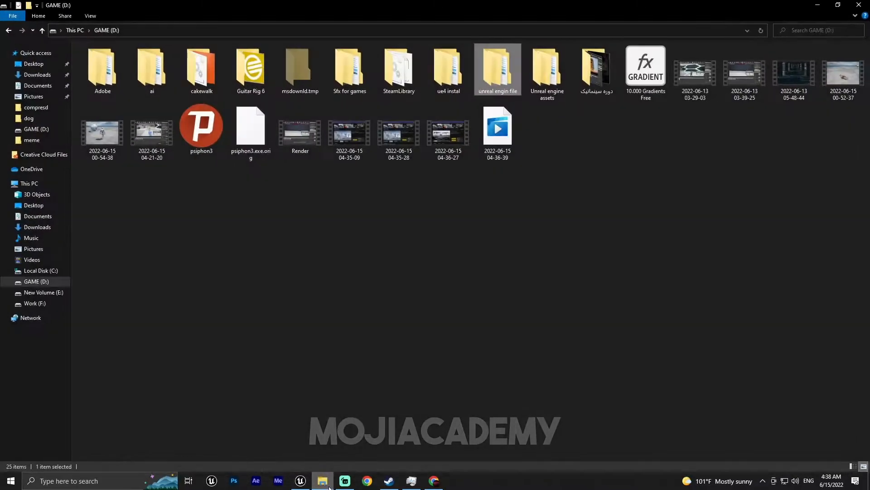
click(50, 292)
click(47, 282)
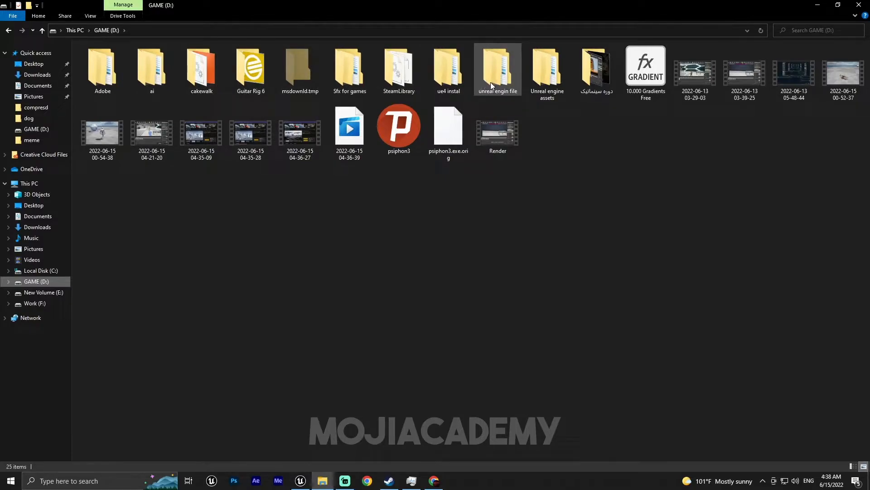
double_click(526, 83)
double_click(108, 80)
double_click(111, 88)
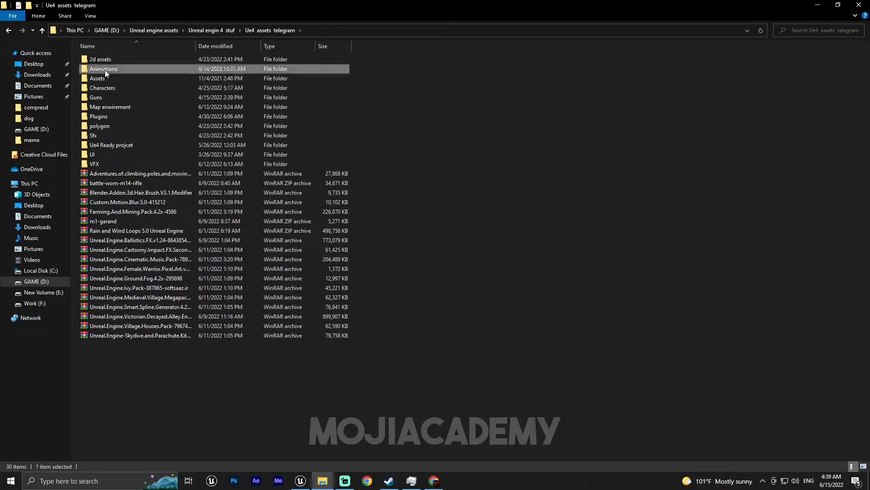
double_click(105, 69)
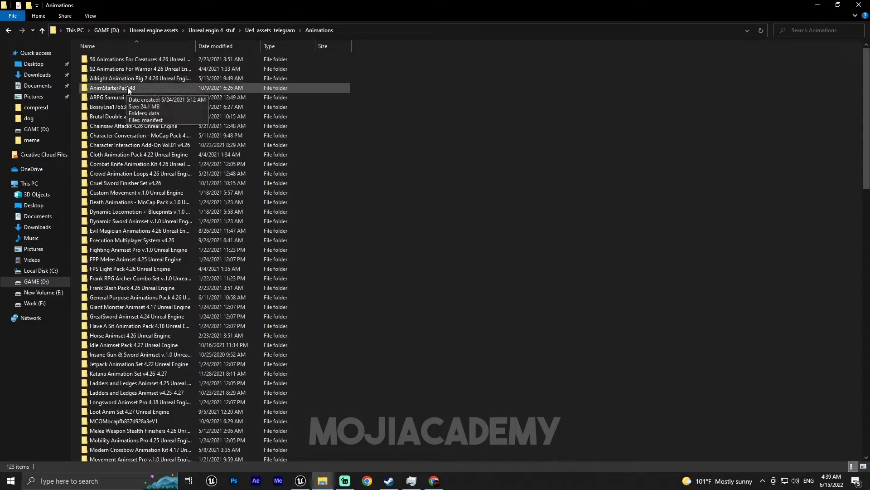
Step: Copy the animation pack's content folder from inside AnimStarterPack48
double_click(126, 87)
double_click(107, 61)
double_click(107, 61)
click(115, 63)
right_click(114, 60)
key(Escape)
Step: Paste the copied animation pack folder into the Content folder of the FPS_tut project on drive D
click(36, 281)
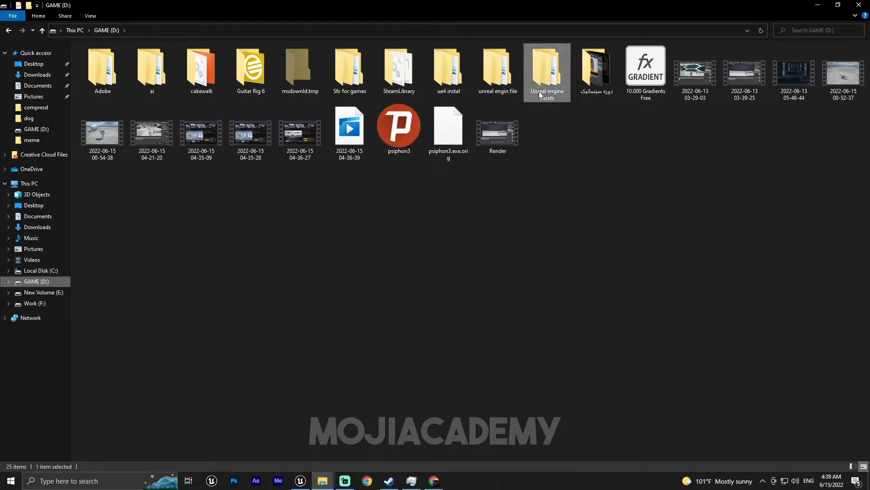
double_click(503, 87)
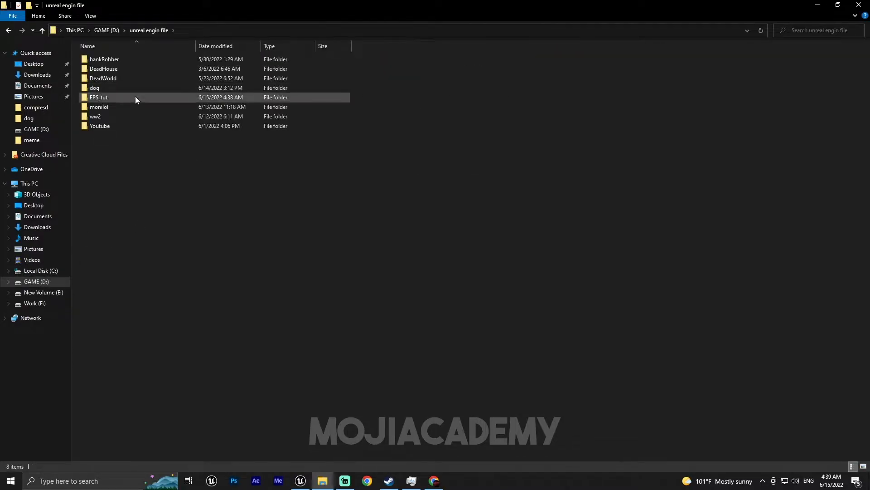
double_click(109, 98)
click(94, 70)
double_click(94, 70)
right_click(135, 170)
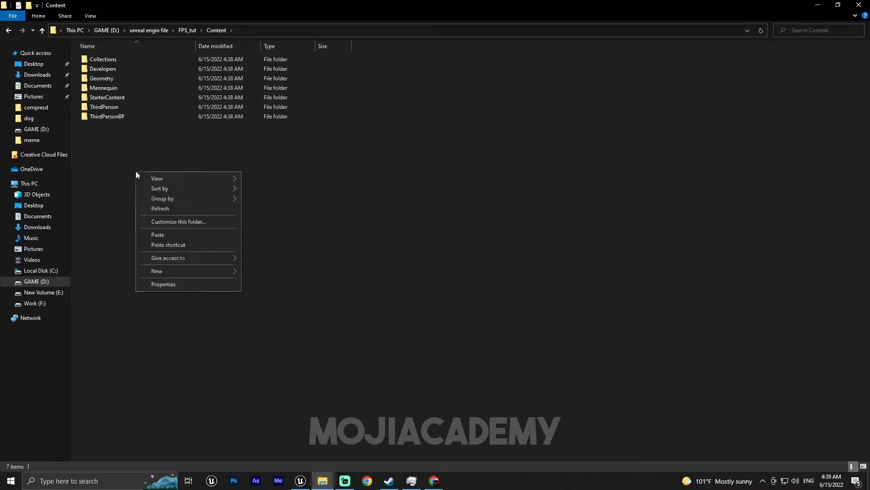
click(159, 232)
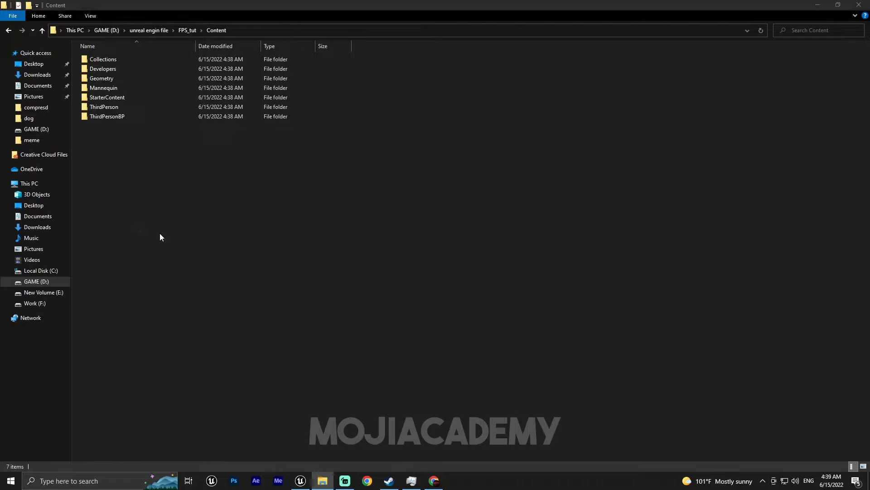
click(8, 30)
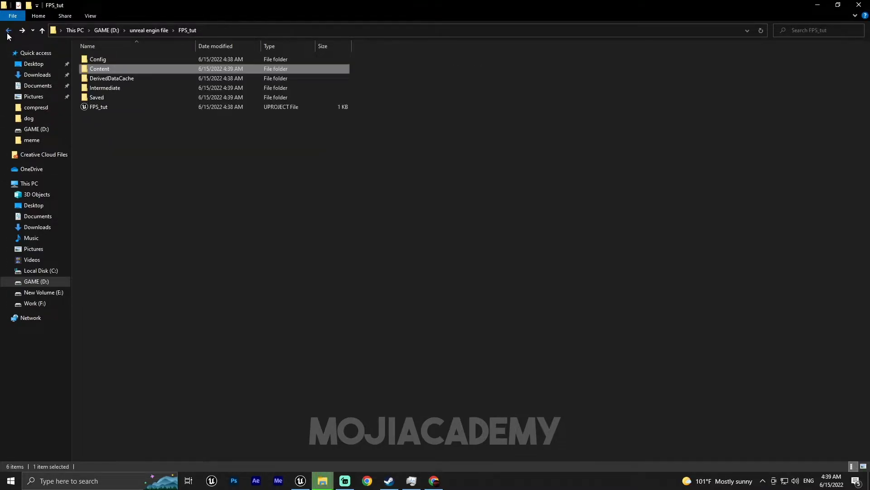
Step: Return to the Ue4 assets telegram folder and open its Guns folder
click(8, 30)
click(8, 31)
click(8, 30)
click(8, 30)
click(8, 30)
click(9, 30)
click(9, 30)
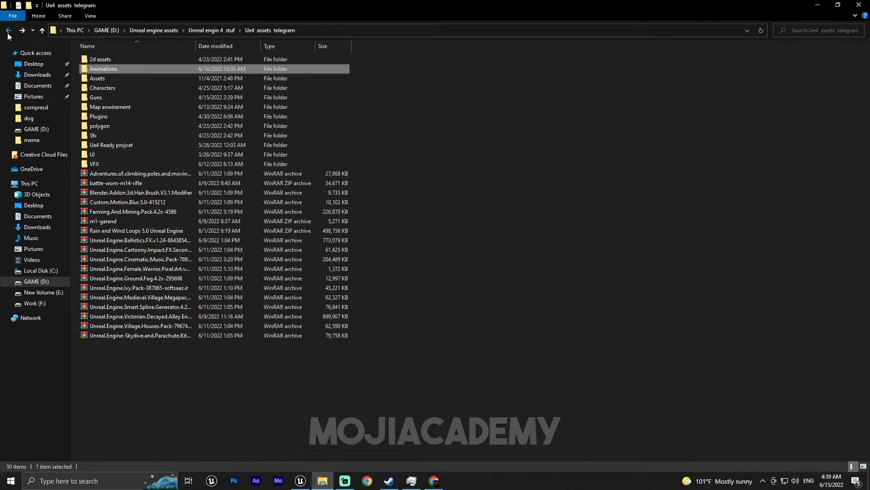
double_click(103, 97)
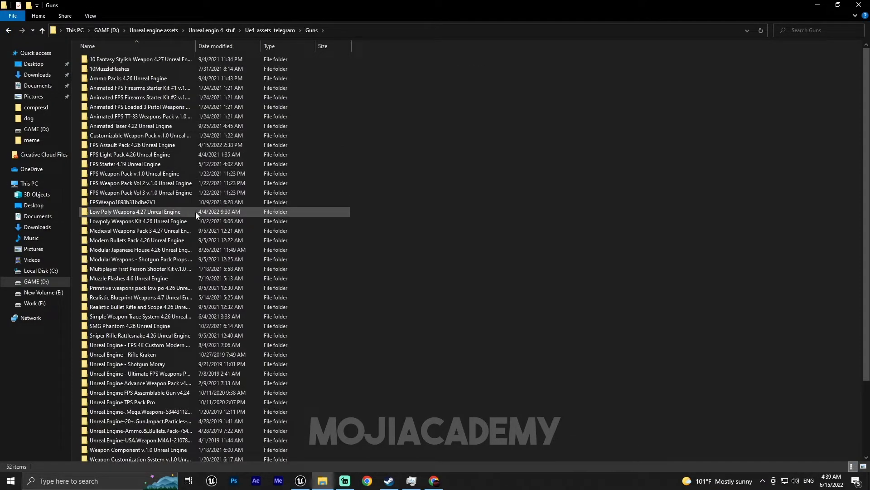
Step: Copy the FPS_Weapon_Bundle folder from the data\Content folder inside FPSWeapo1898b31bdbe2V1
double_click(163, 203)
click(104, 69)
double_click(100, 59)
click(100, 63)
double_click(101, 63)
click(112, 63)
right_click(112, 64)
click(142, 241)
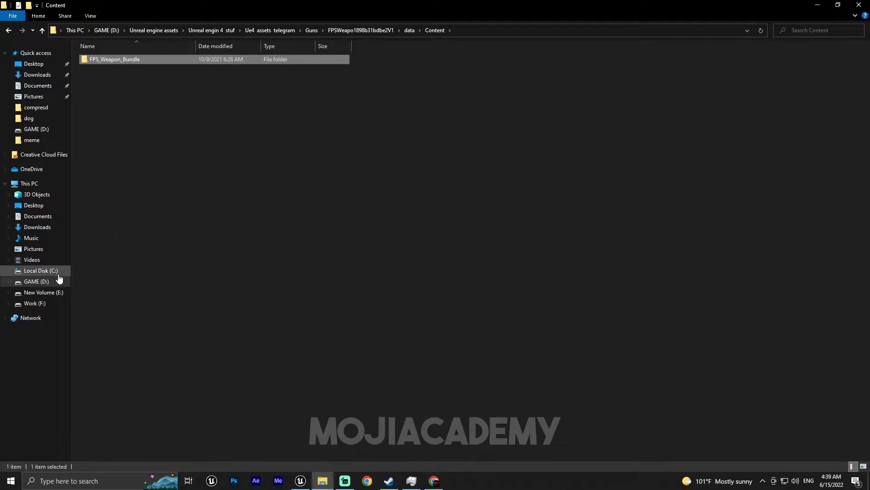
Step: Paste the copied FPS_Weapon_Bundle folder into the FPS_tut project's Content folder on drive D
click(37, 281)
double_click(509, 76)
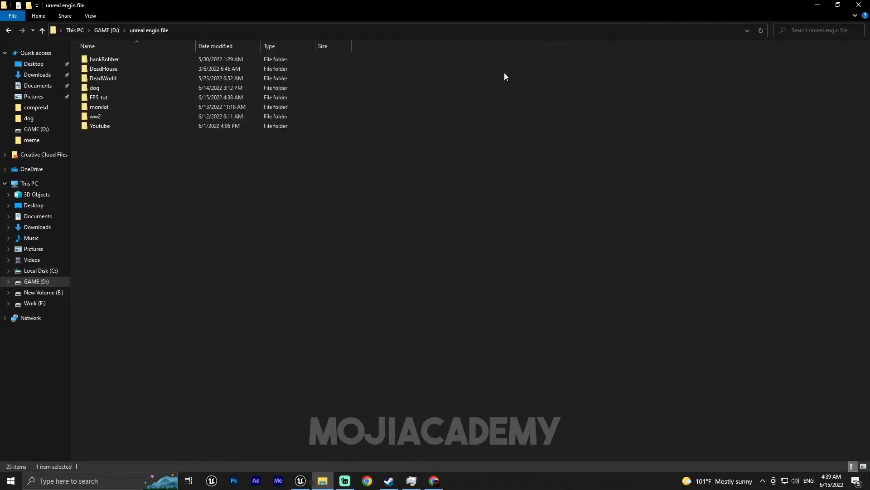
double_click(111, 98)
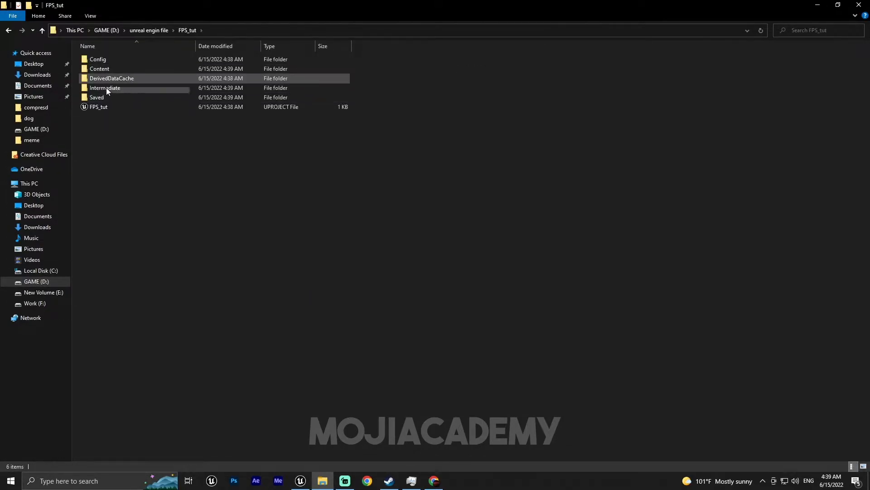
double_click(101, 69)
right_click(129, 198)
click(171, 256)
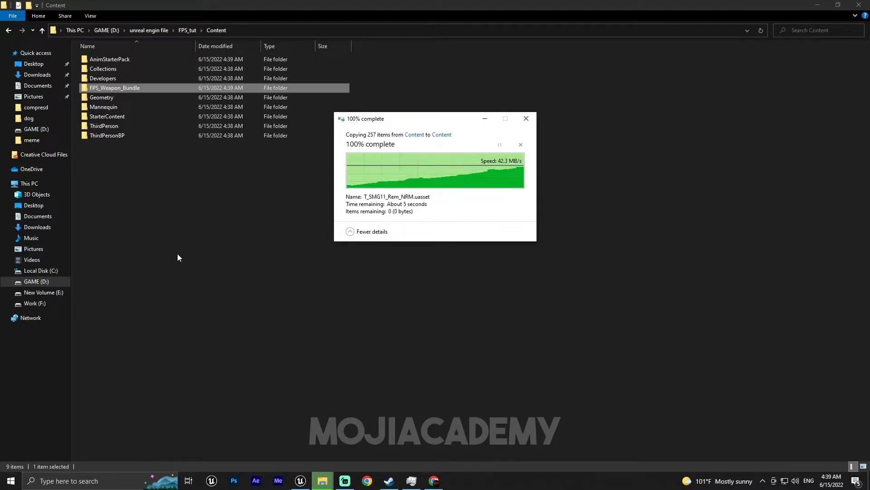
Step: Switch to the Unreal Editor and check the root Content folder for the added asset packs, selecting AnimStarterPack
click(301, 481)
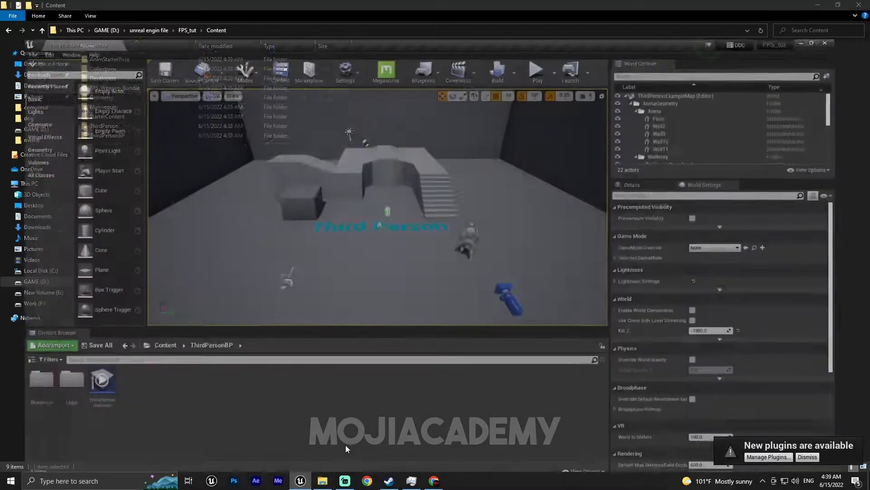
click(151, 328)
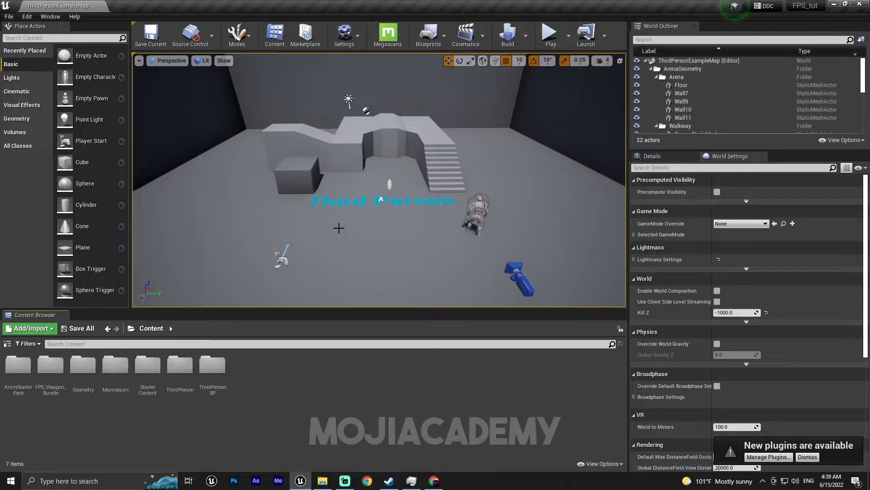
click(18, 369)
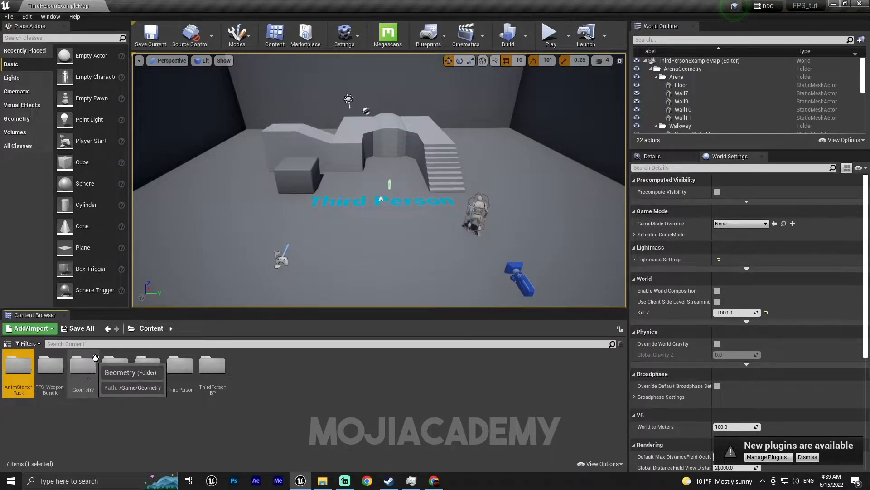
Step: Select the mannequin character in the level and open its ThirdPersonCharacter blueprint in a maximized window
mouse_move(380, 191)
right_down()
mouse_move(448, 217)
mouse_move(381, 200)
right_up()
key(w)
key(d)
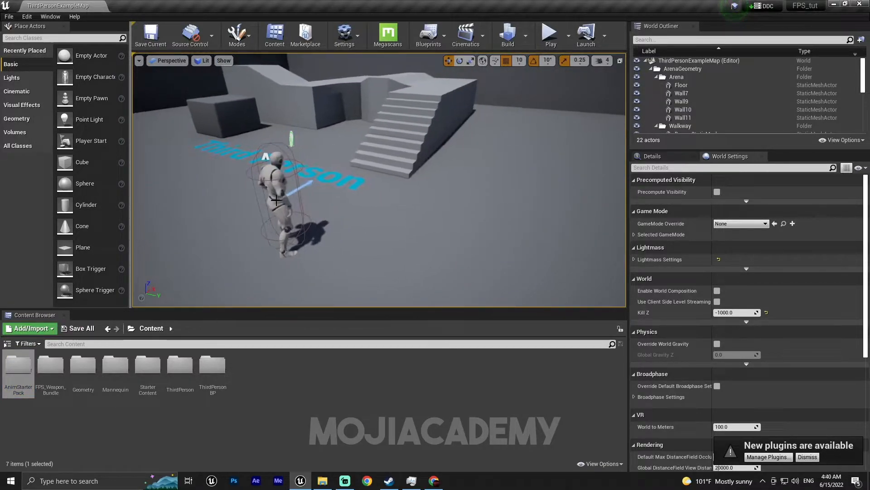
click(281, 195)
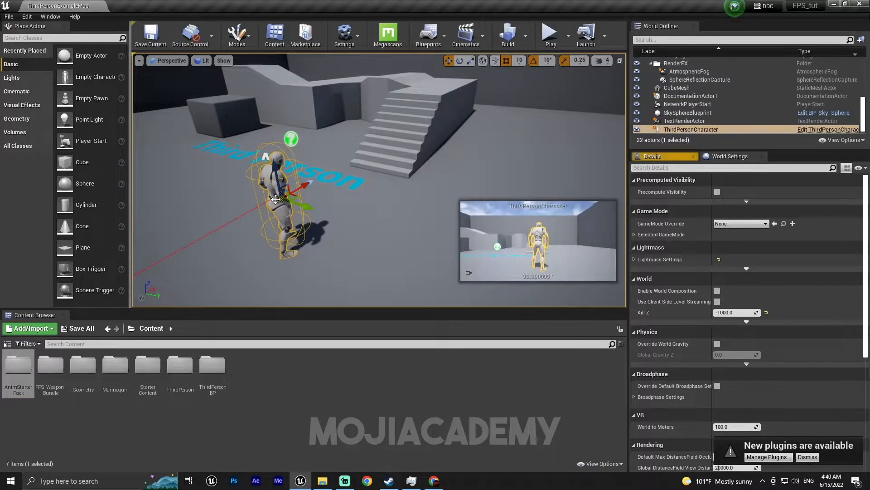
click(828, 129)
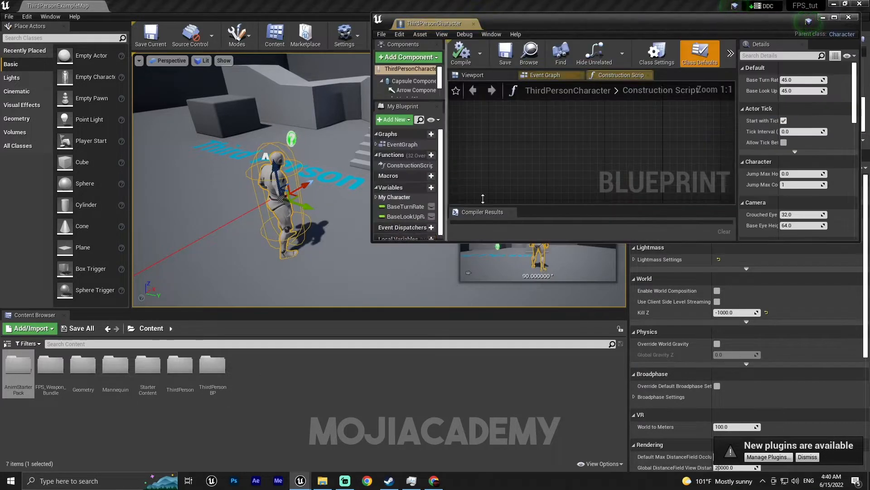
click(839, 18)
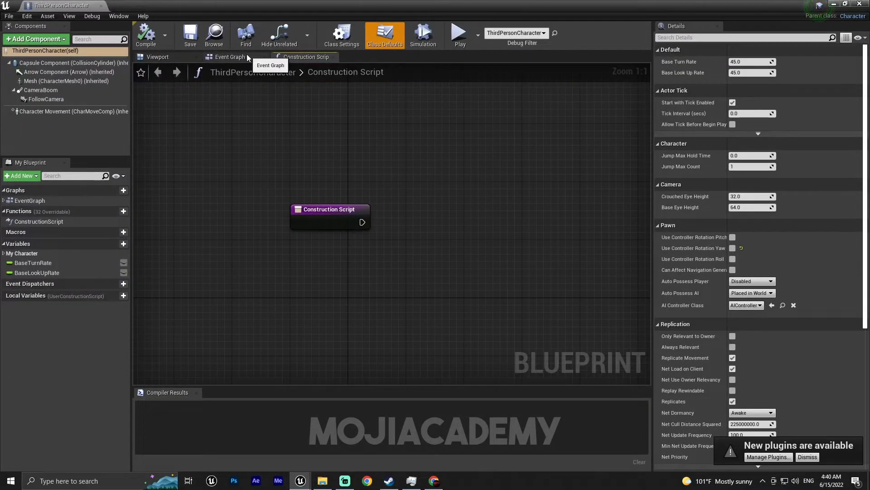
Step: Open the character's Event Graph and delete the VR orientation and position reset group
click(242, 56)
right_drag(428, 198, 362, 324)
right_drag(375, 225, 389, 362)
right_drag(384, 296, 304, 372)
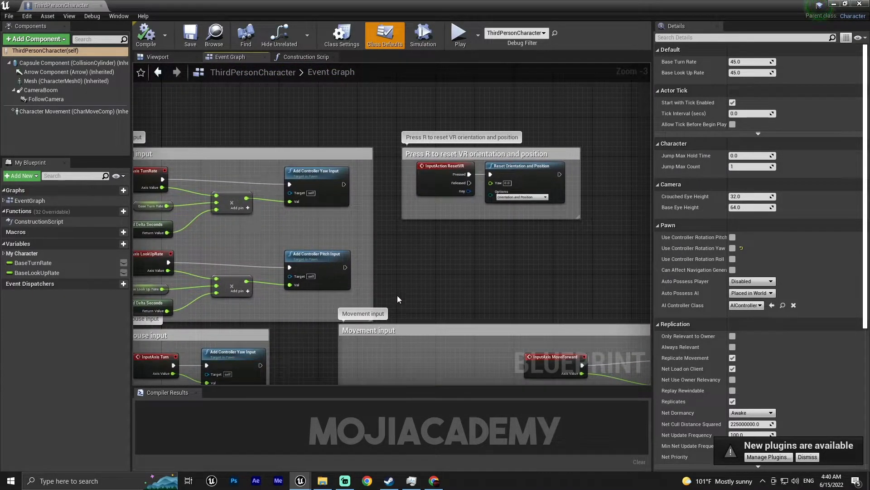
right_drag(618, 92, 531, 94)
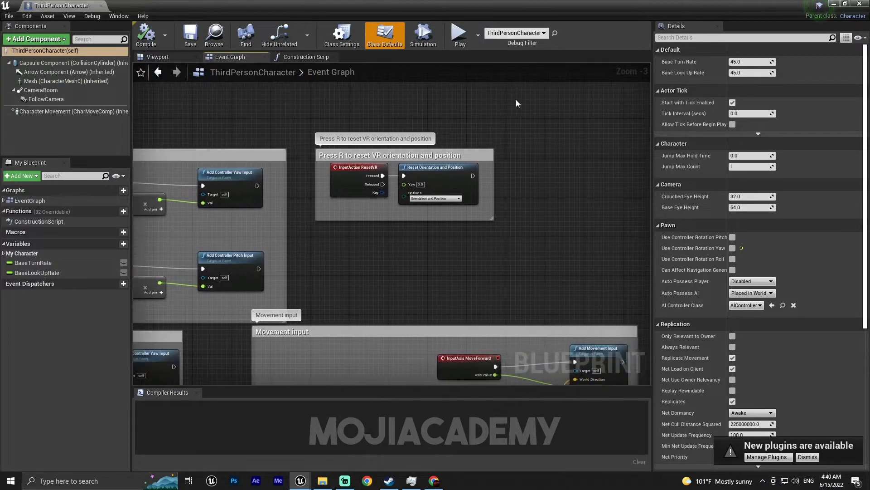
drag(332, 221, 310, 233)
key(Delete)
Step: Delete the Gamepad input and Touch input node groups from the Event Graph
right_drag(310, 232, 551, 169)
scroll(551, 170, down, 2)
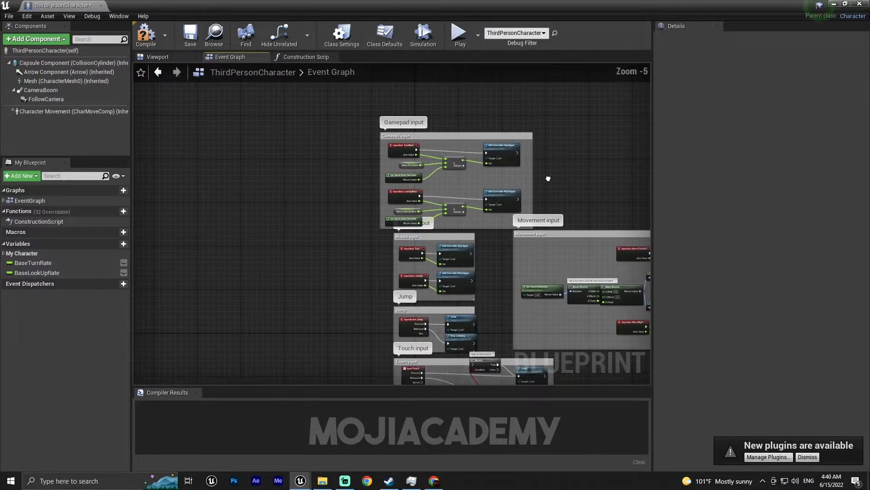
key(Delete)
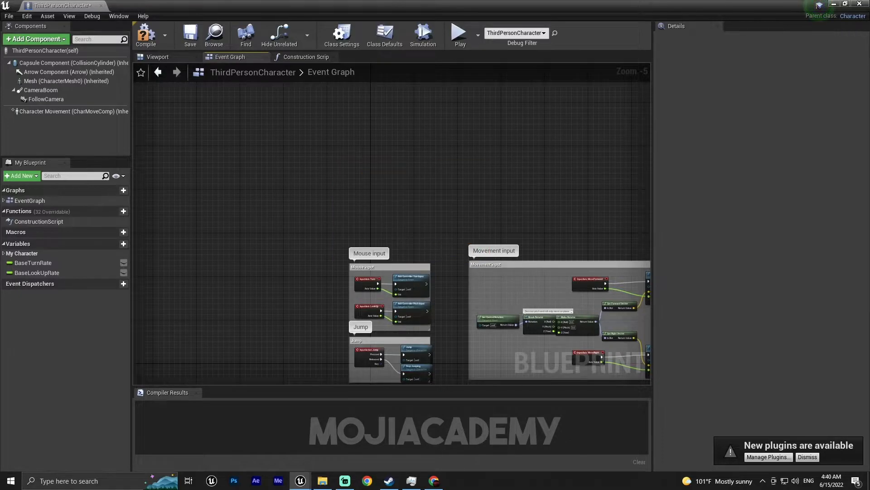
right_drag(385, 319, 350, 191)
right_drag(371, 270, 358, 198)
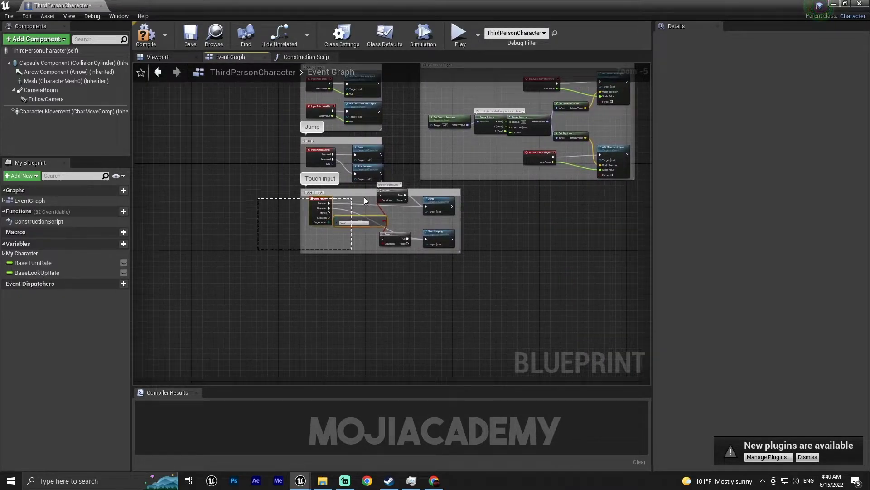
drag(480, 197, 478, 197)
key(Delete)
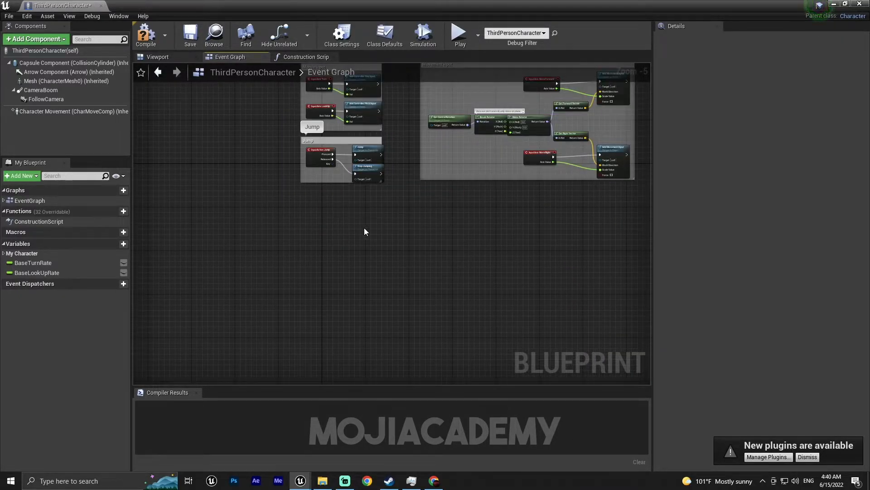
Step: Compile the blueprint and move the Movement input group closer to the Mouse input group
right_drag(313, 187, 320, 310)
click(153, 43)
drag(477, 180, 451, 180)
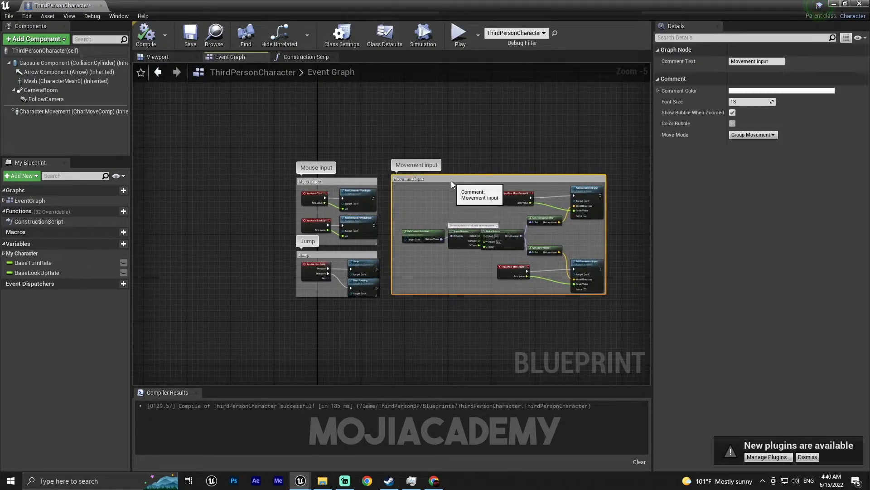
scroll(444, 180, up, 4)
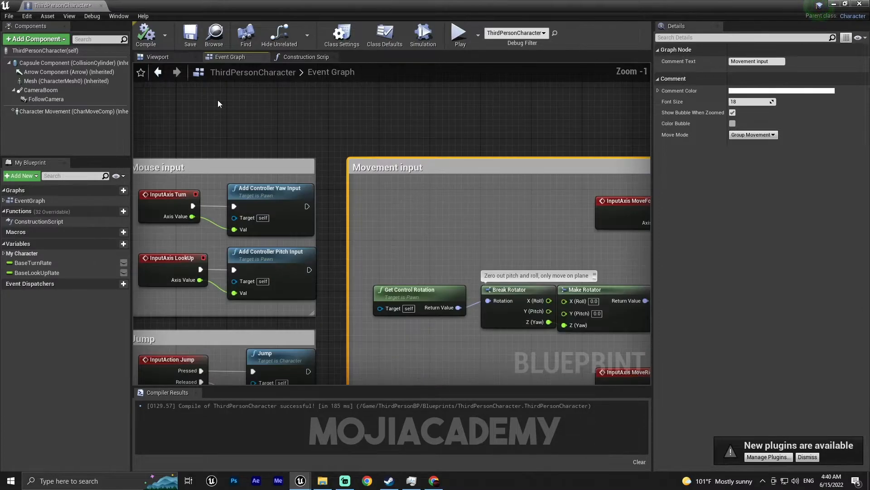
Step: Show the character in the blueprint's viewport and select the FollowCamera component
click(157, 57)
right_drag(382, 226, 308, 222)
click(297, 224)
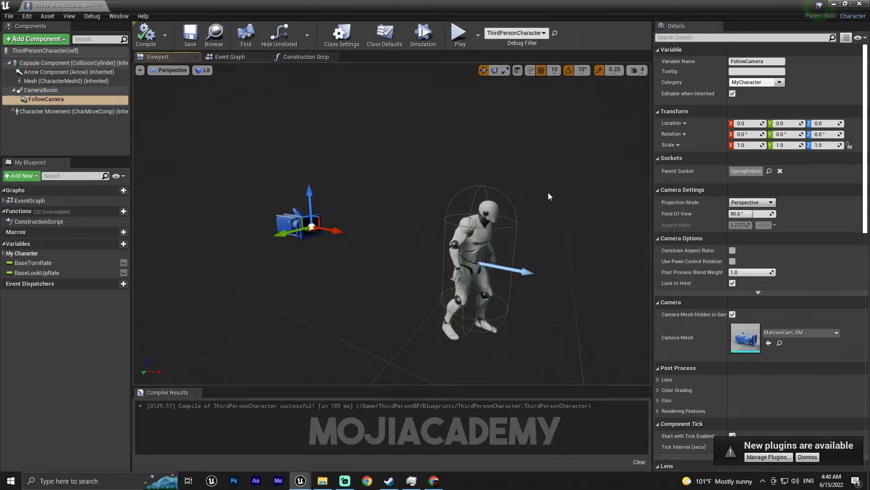
Step: Play-test the level by running the character around to examine the third-person camera, then end the session
click(834, 4)
click(550, 35)
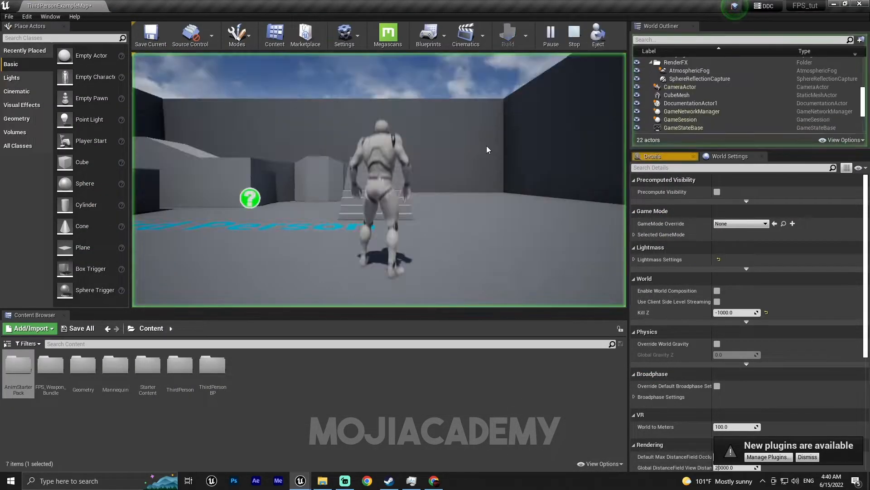
key(w)
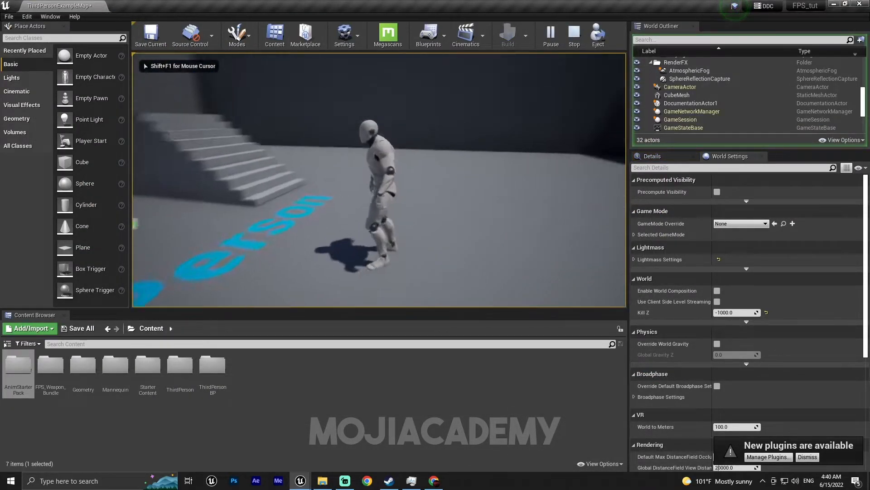
key(d)
key(w)
key(F8)
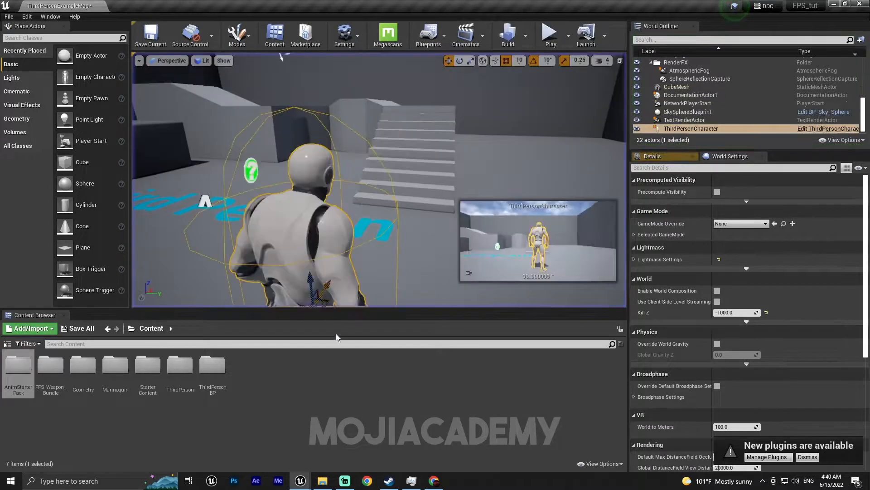
Step: Return to the ThirdPersonCharacter blueprint and delete the CameraBoom component
mouse_move(300, 480)
click(323, 402)
right_drag(357, 350, 344, 313)
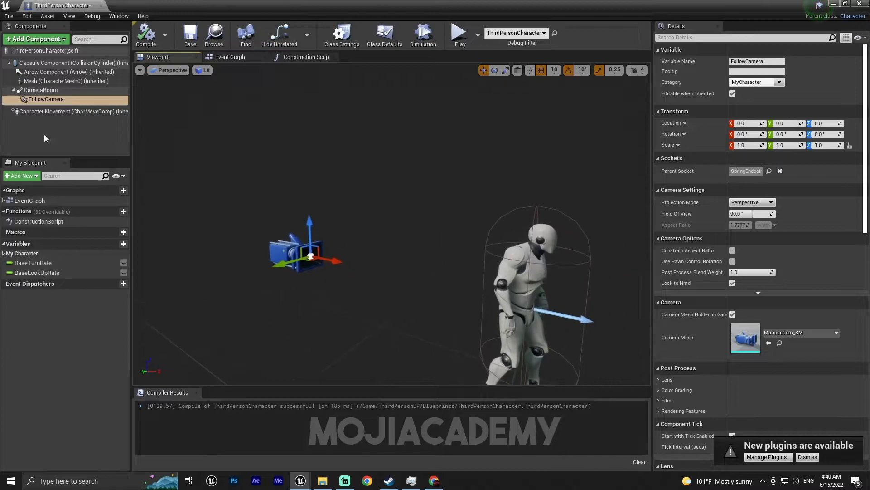
click(42, 106)
click(45, 92)
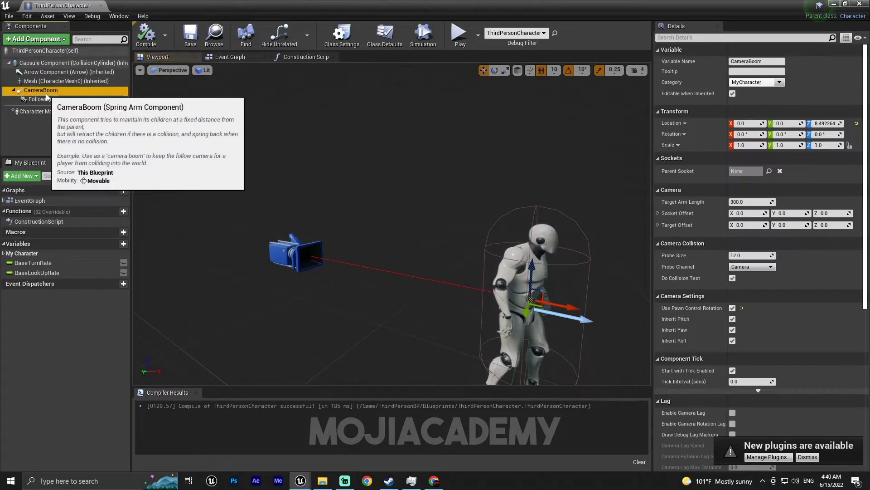
key(Delete)
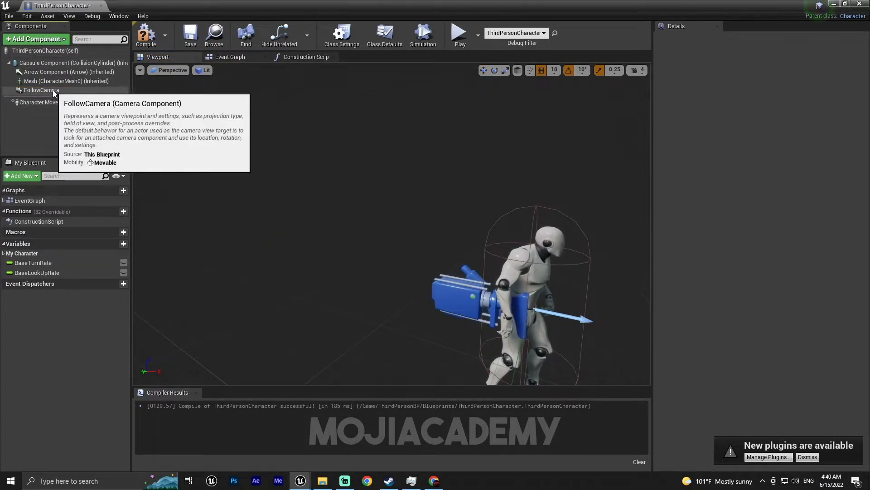
Step: Select the character Mesh and enable Pause Anims in its advanced animation settings
right_drag(331, 245, 515, 268)
right_drag(308, 264, 335, 295)
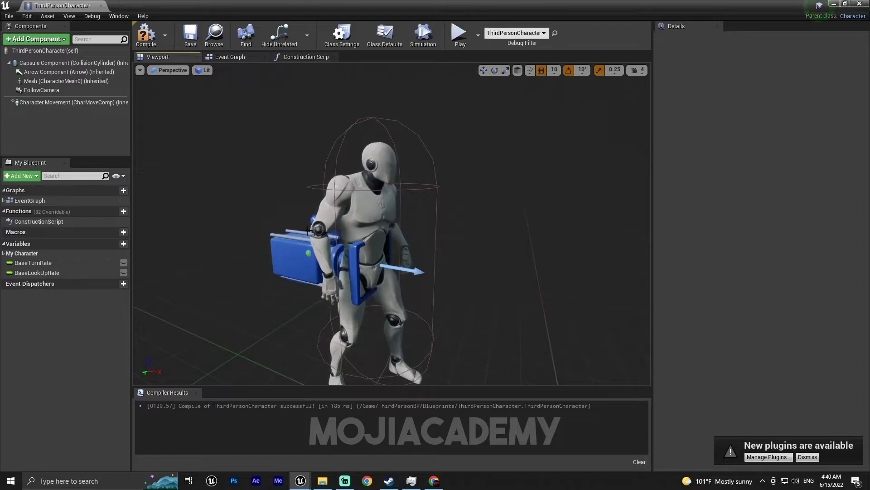
click(372, 218)
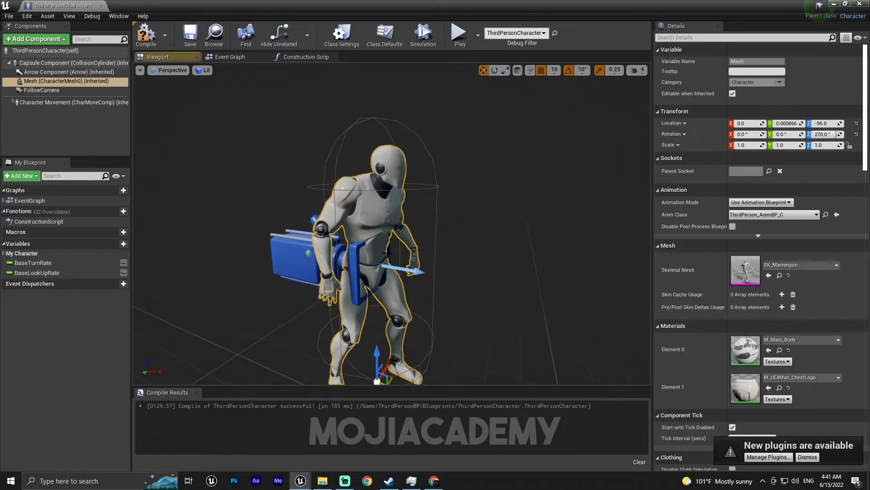
click(759, 235)
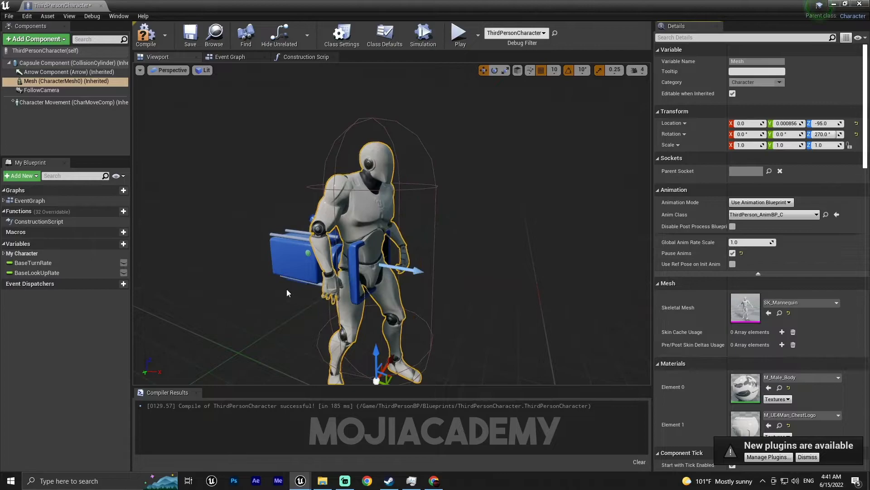
Step: Parent FollowCamera to the Mesh and set its parent socket to the head bone
click(48, 91)
drag(49, 92, 33, 85)
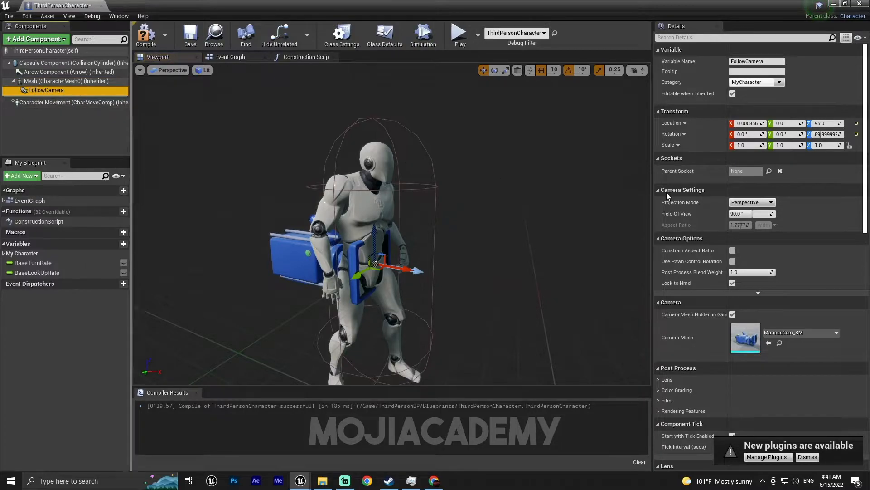
click(769, 170)
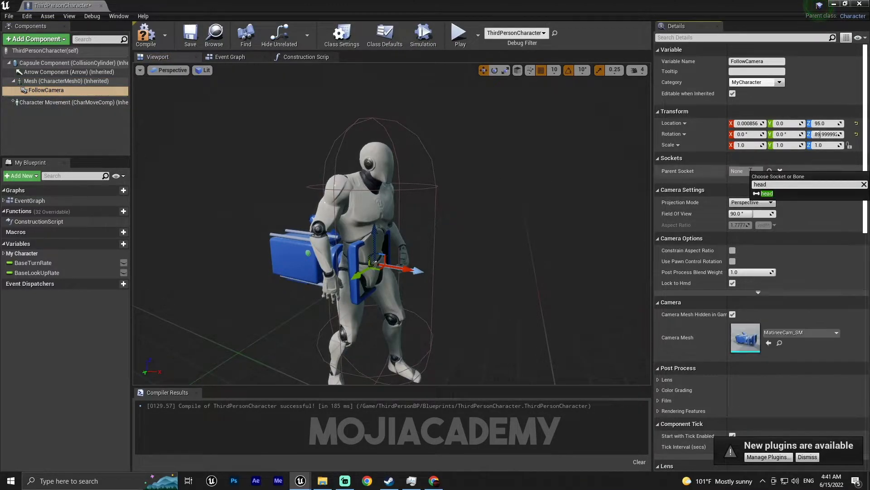
click(767, 193)
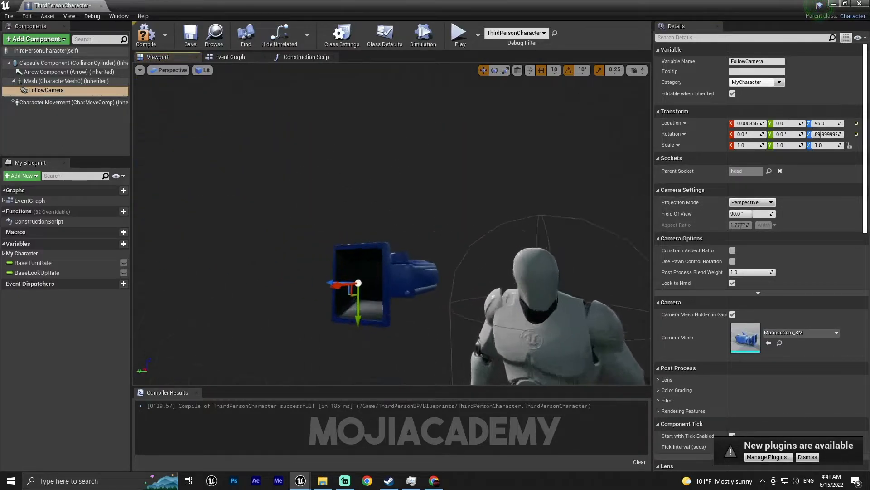
Step: Roll FollowCamera to -90° about X so that it sits upright and faces the same way as the character
right_drag(391, 224, 344, 204)
right_drag(456, 229, 479, 237)
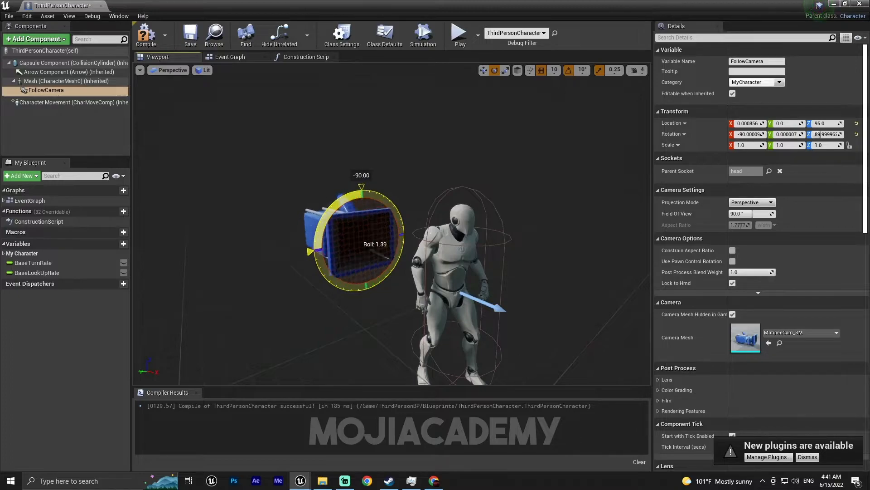
right_drag(390, 259, 503, 244)
Step: Move FollowCamera onto the character's head, to a location of about X -10, Y 10, Z 5
key(w)
drag(415, 206, 437, 206)
right_drag(437, 207, 308, 213)
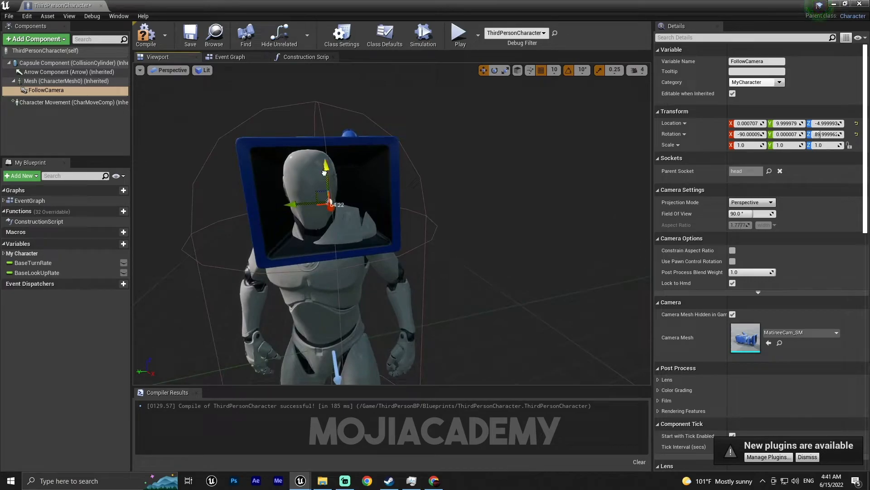
drag(325, 185, 326, 193)
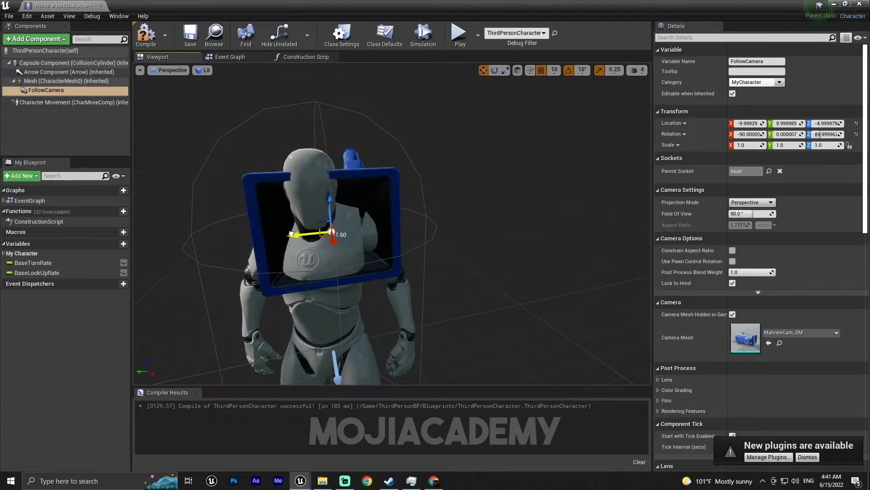
drag(292, 234, 278, 234)
mouse_move(271, 253)
right_down()
mouse_move(290, 247)
mouse_move(284, 244)
right_up()
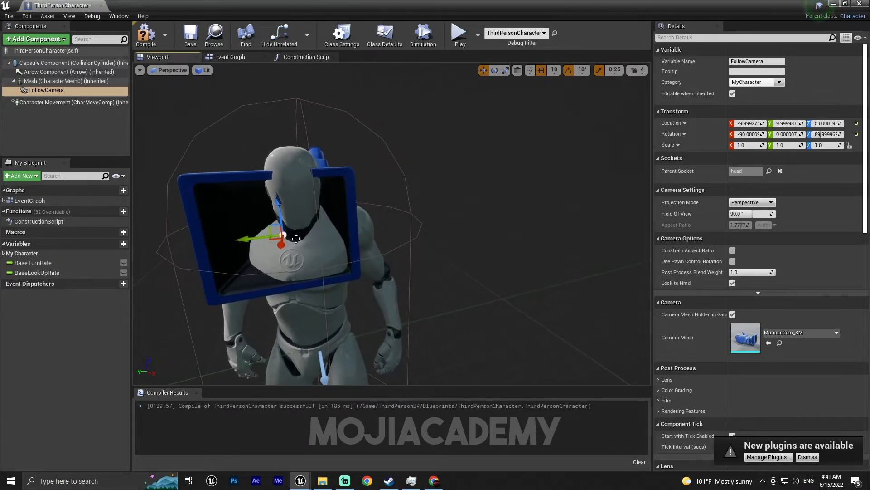
Step: Turn off transform snapping, fine-tune FollowCamera's location to about X -6.65, Y 12.65, Z 3.17, and compile the blueprint
click(599, 74)
right_drag(423, 180, 395, 195)
drag(316, 205, 325, 207)
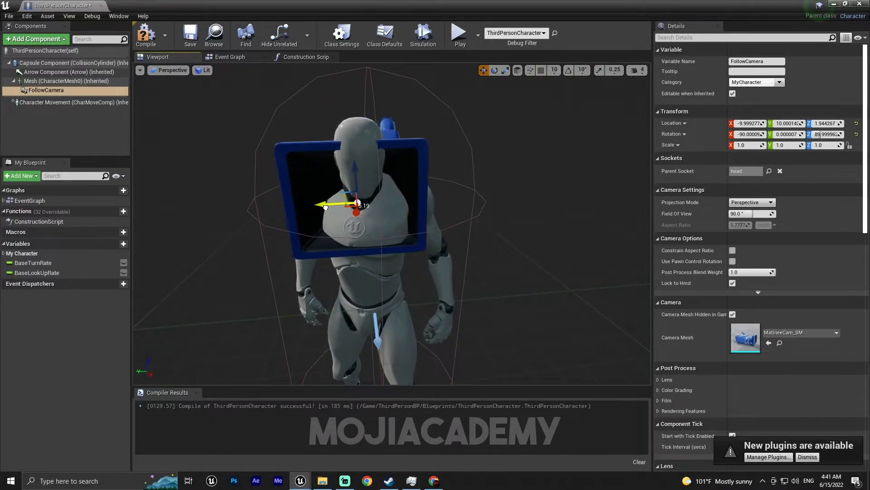
right_drag(322, 208, 484, 220)
drag(308, 165, 315, 165)
drag(286, 131, 285, 124)
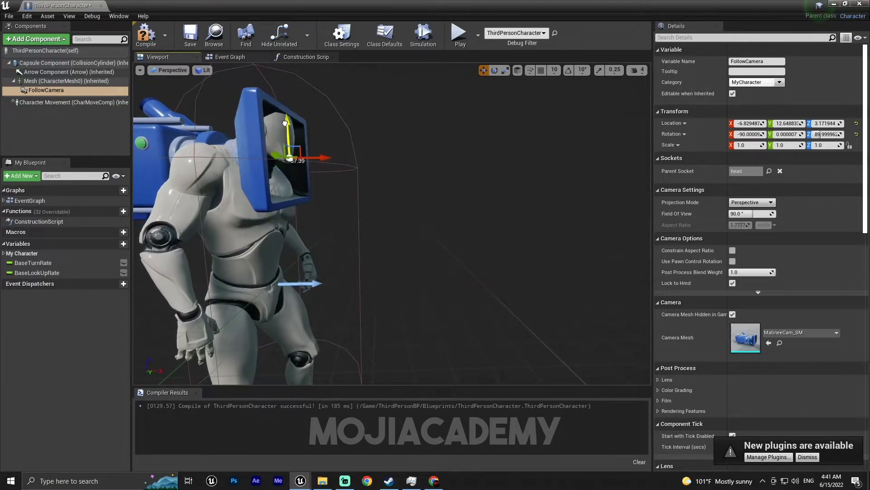
right_drag(168, 201, 265, 200)
click(60, 91)
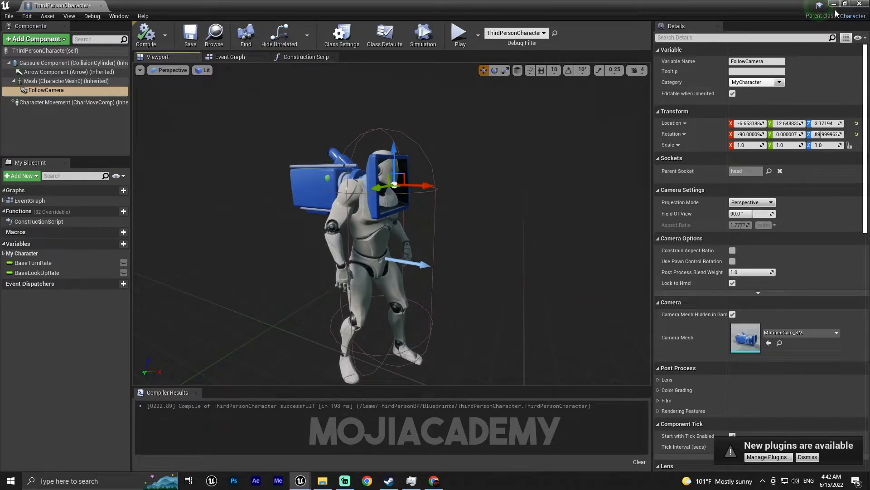
Step: Return to the level and play-test it by running around to examine the head-mounted camera's view, then end the session
click(353, 259)
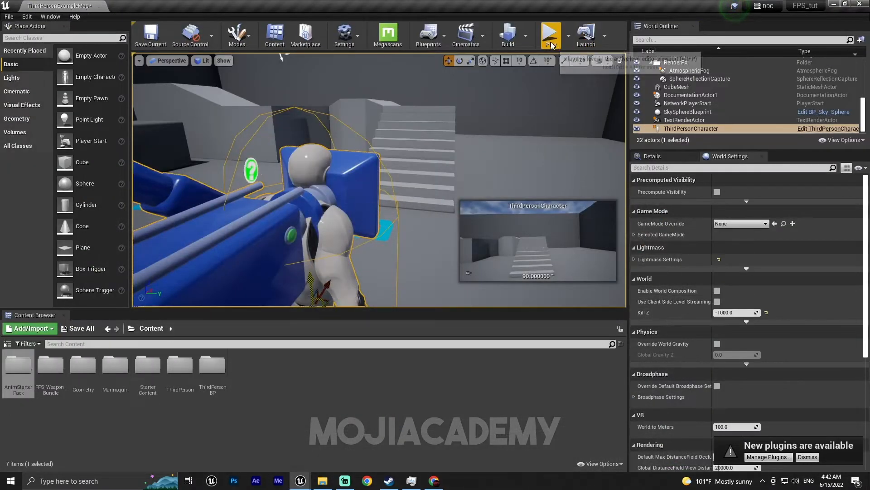
click(551, 34)
key(w)
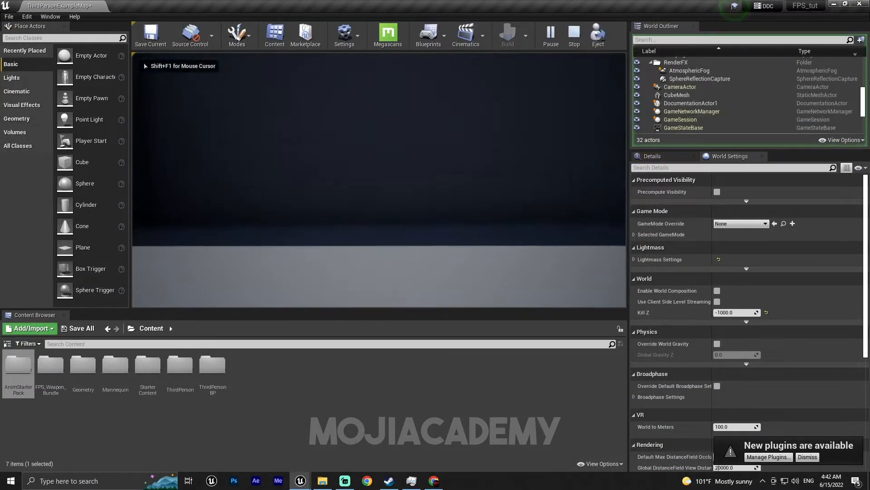
key(w)
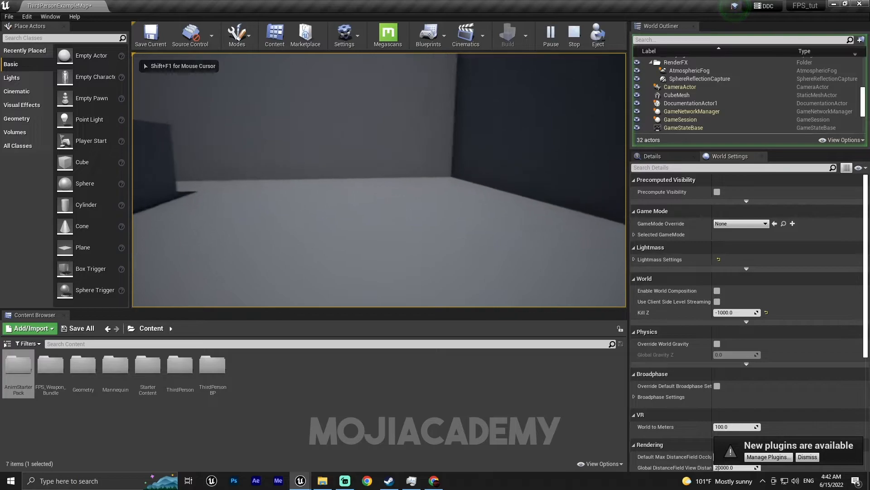
key(w)
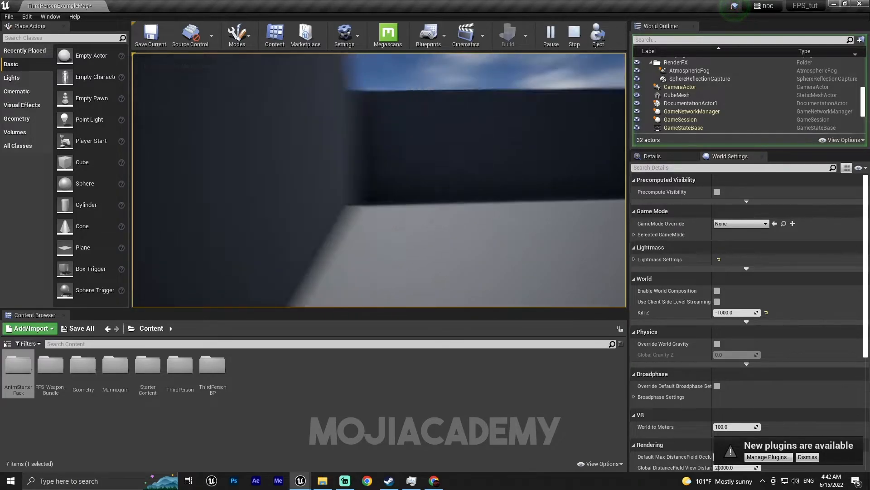
key(w)
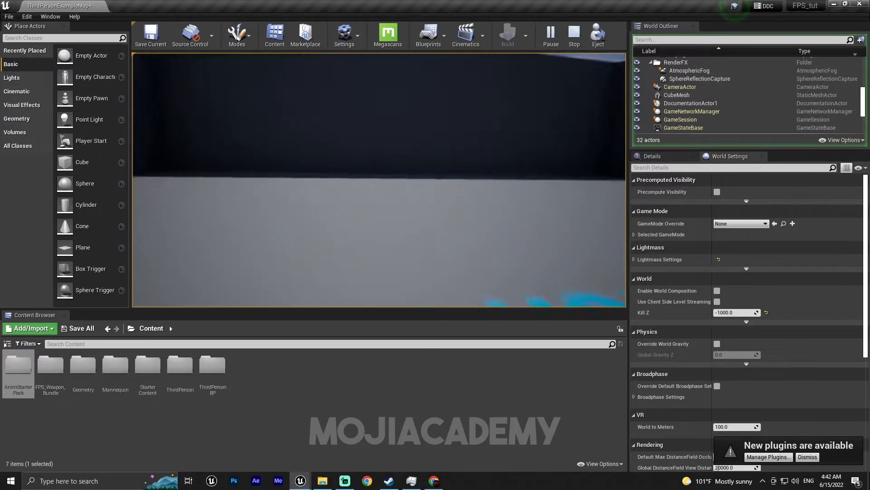
key(w)
key(Escape)
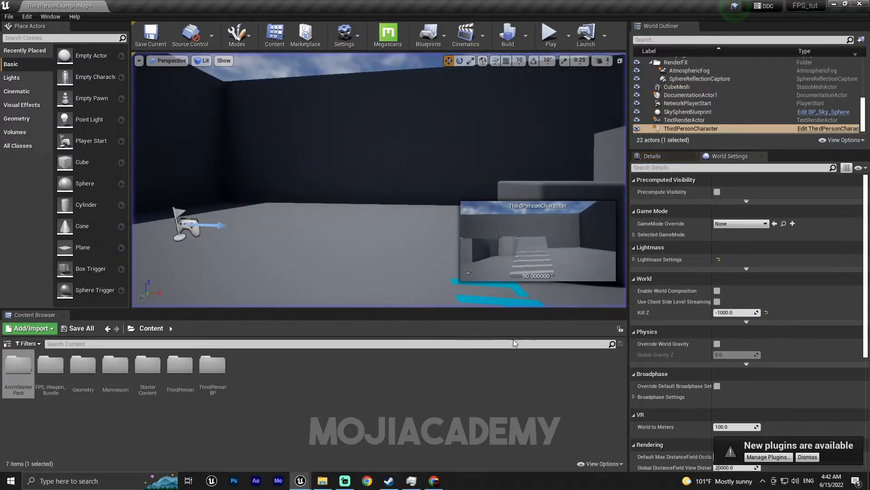
Step: Return to the ThirdPersonCharacter blueprint, enable Use Pawn Control Rotation on FollowCamera, and compile
mouse_move(300, 479)
click(369, 444)
right_drag(444, 354, 507, 326)
click(362, 229)
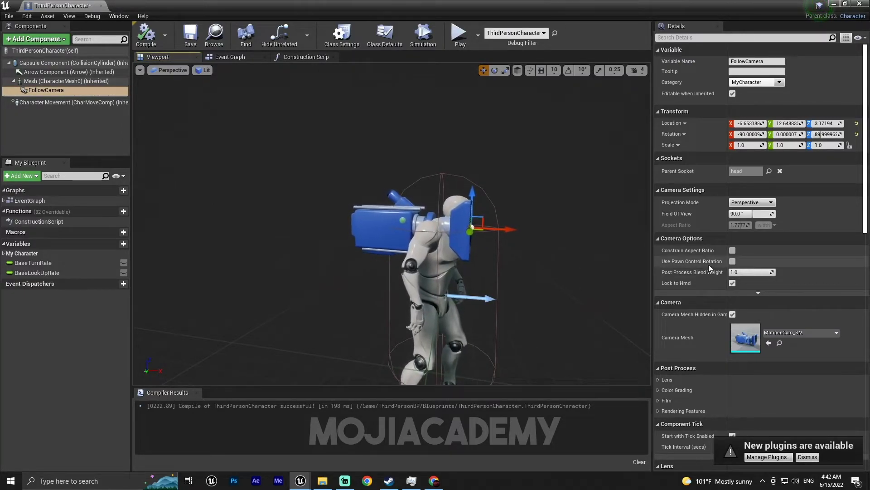
click(732, 262)
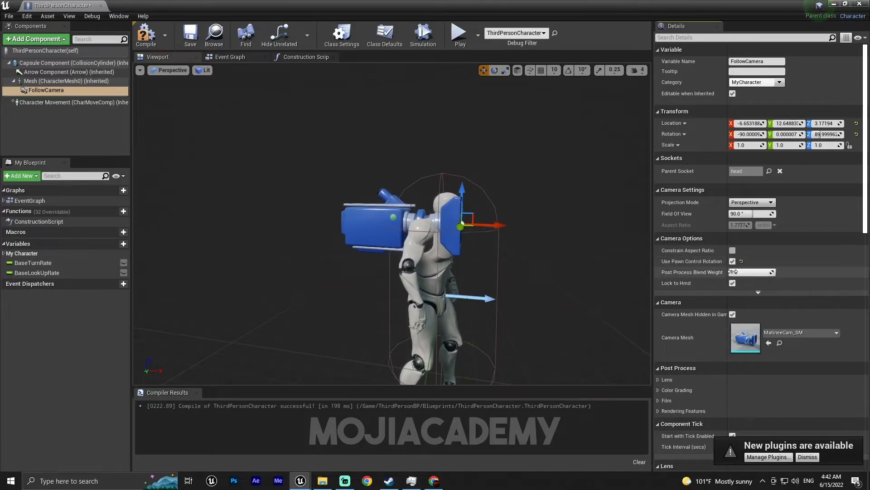
click(144, 36)
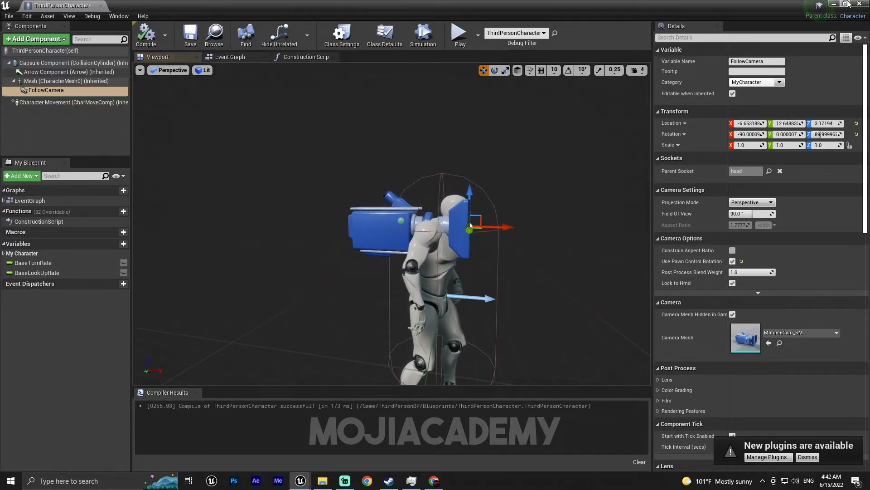
Step: Play-test the level to examine camera rotation and how the body looks from up close, then end the session
click(833, 4)
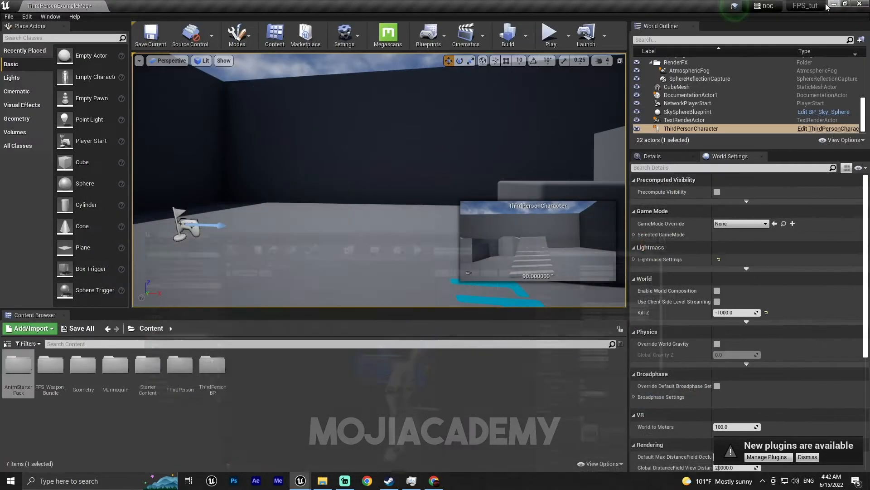
click(551, 36)
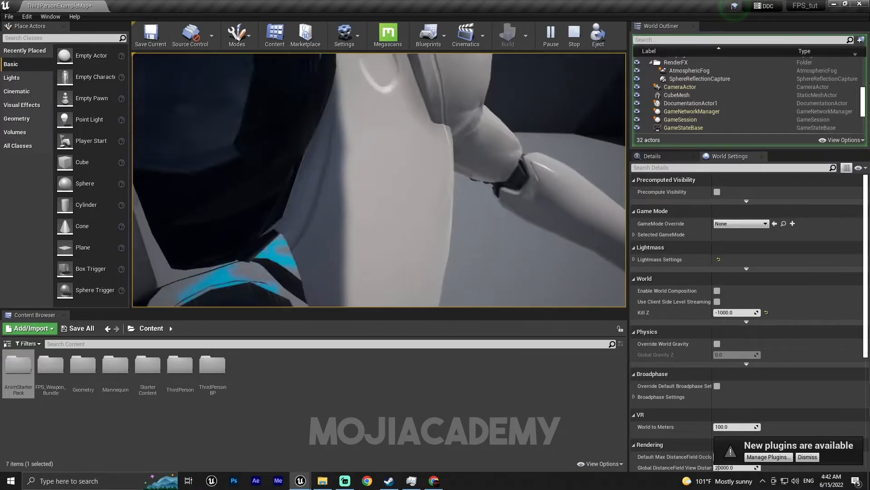
key(Escape)
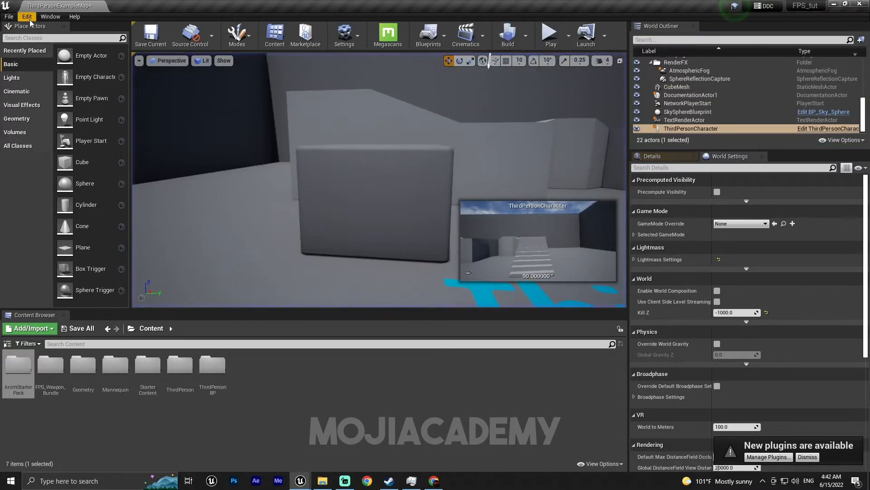
Step: Find the project settings matching "near", change the engine's Near Clip Plane value, and save all modified content
click(26, 16)
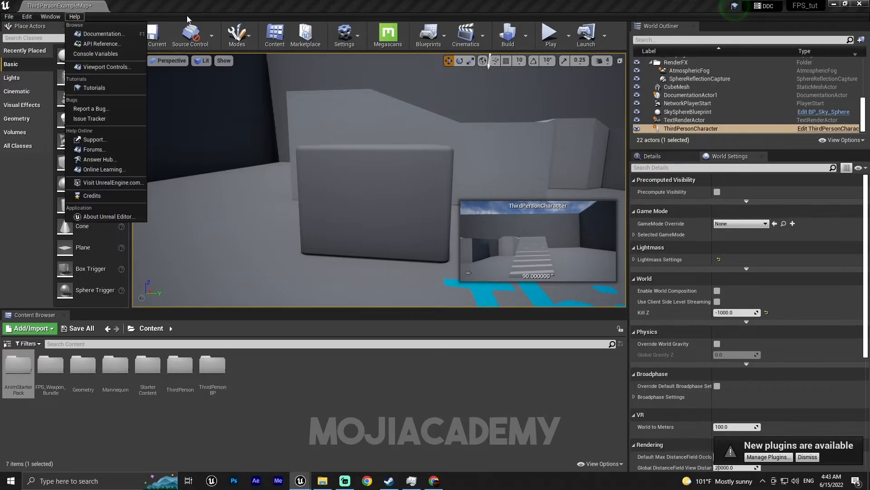
click(68, 145)
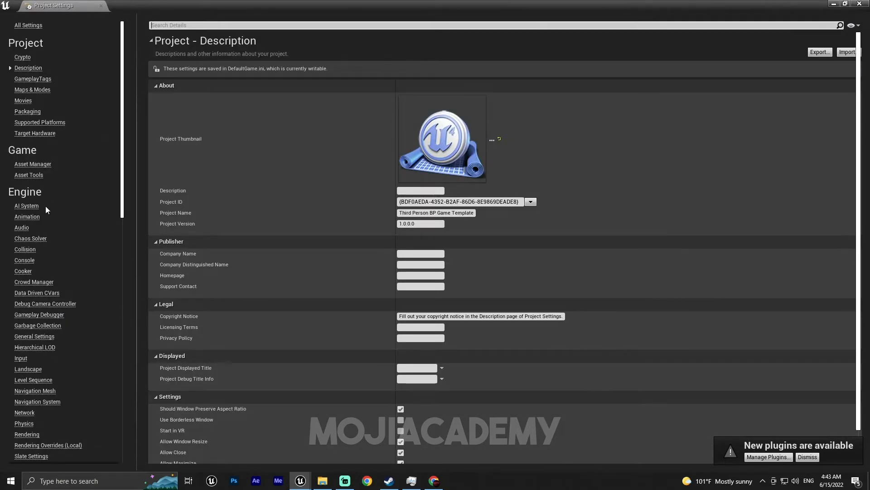
click(183, 26)
text(near)
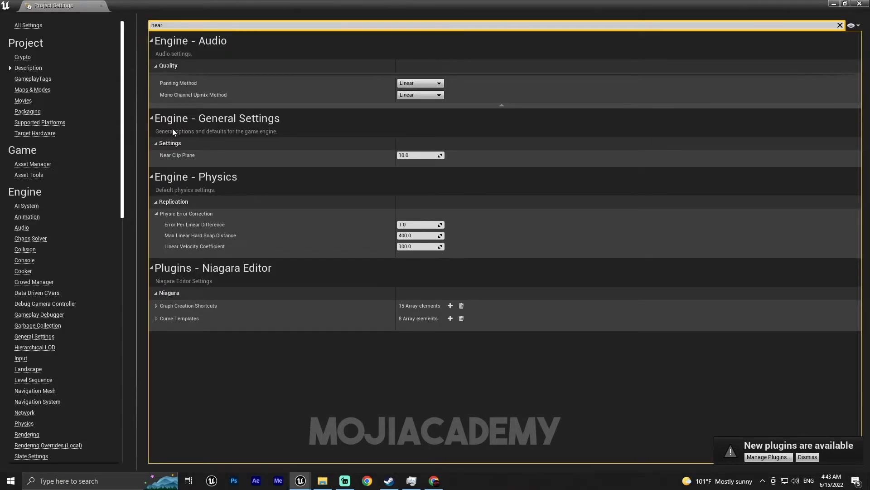
click(418, 156)
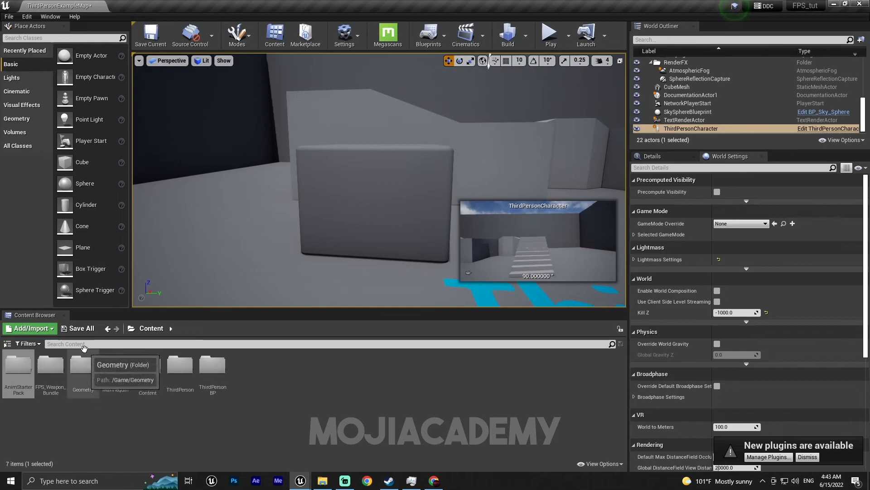
click(78, 328)
click(516, 326)
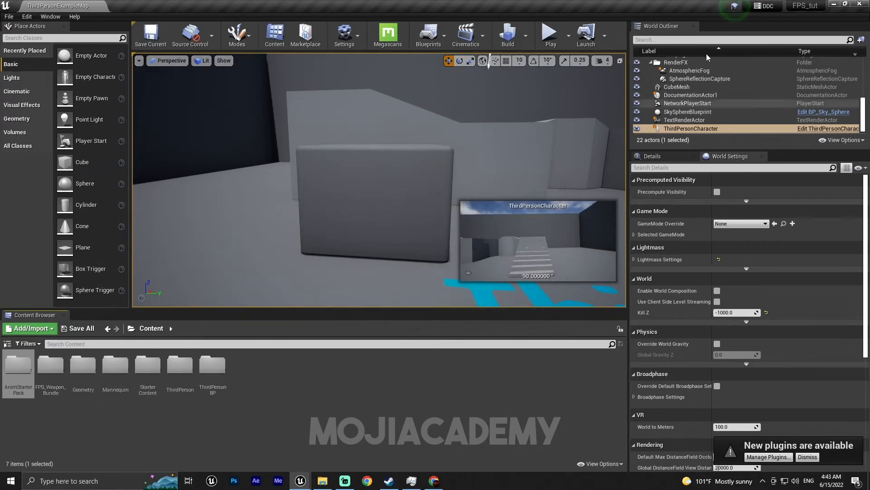
Step: Play-test the saved level, looking down at the body and moving toward the stairs, then end the session
click(560, 36)
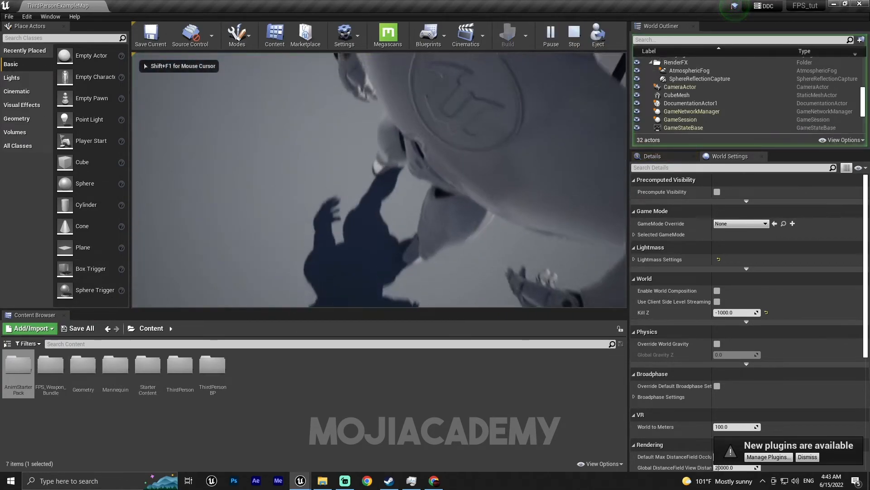
key(w)
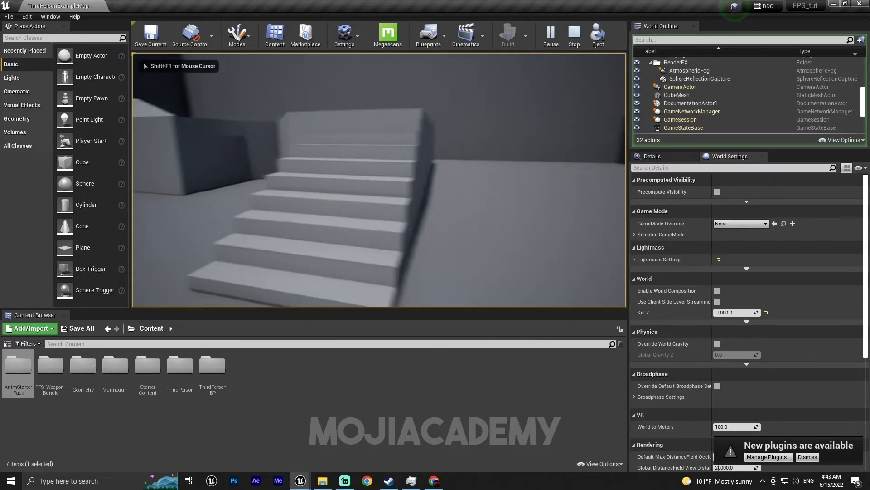
key(Escape)
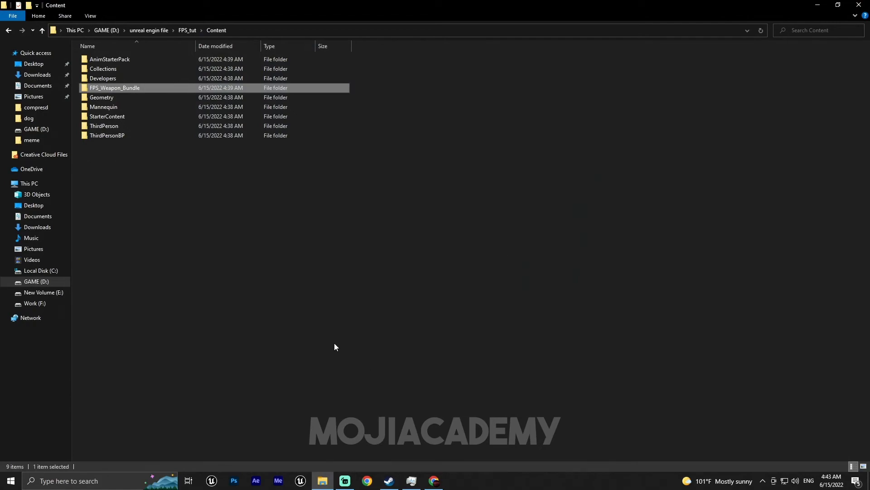
Step: Restart the editor by reopening the FPS_tut project file from its project folder
click(9, 30)
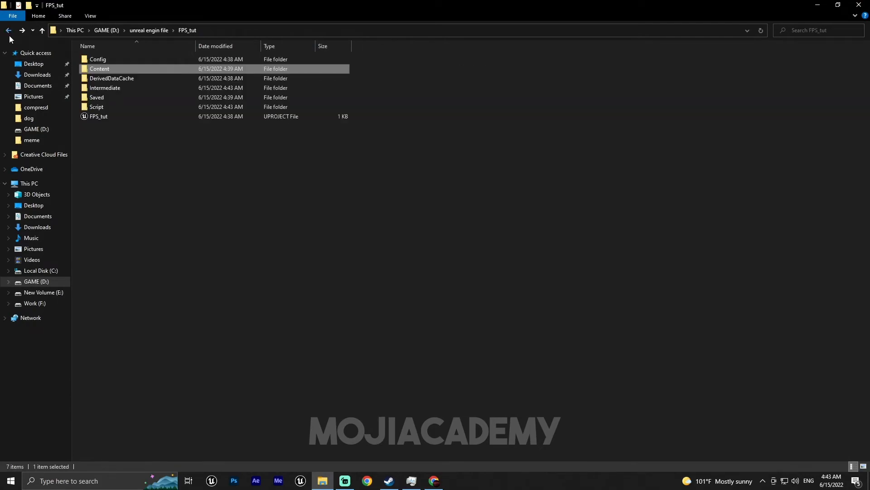
double_click(97, 116)
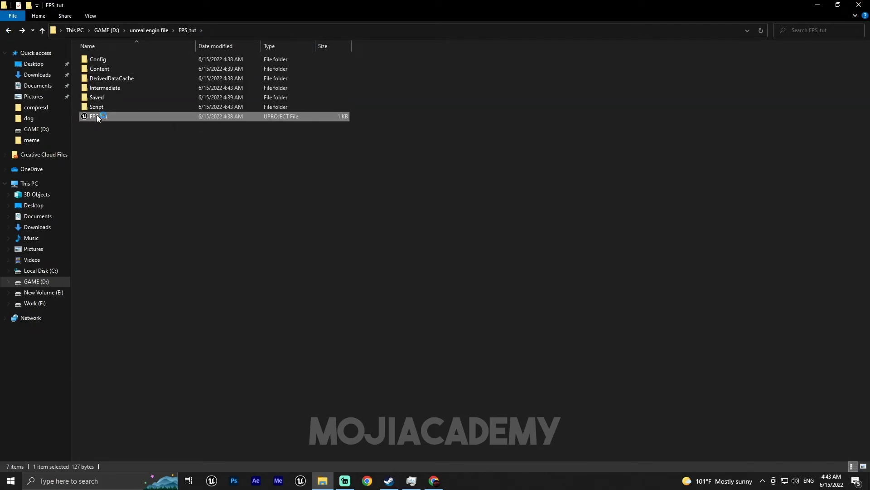
click(822, 7)
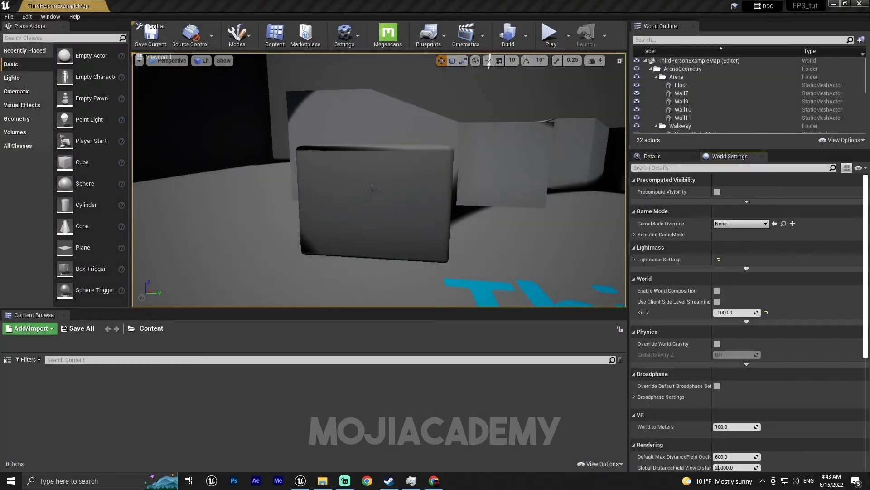
Step: Play-test the reopened level, running around and up the stairs to examine body clipping with the changed near clip plane
click(550, 34)
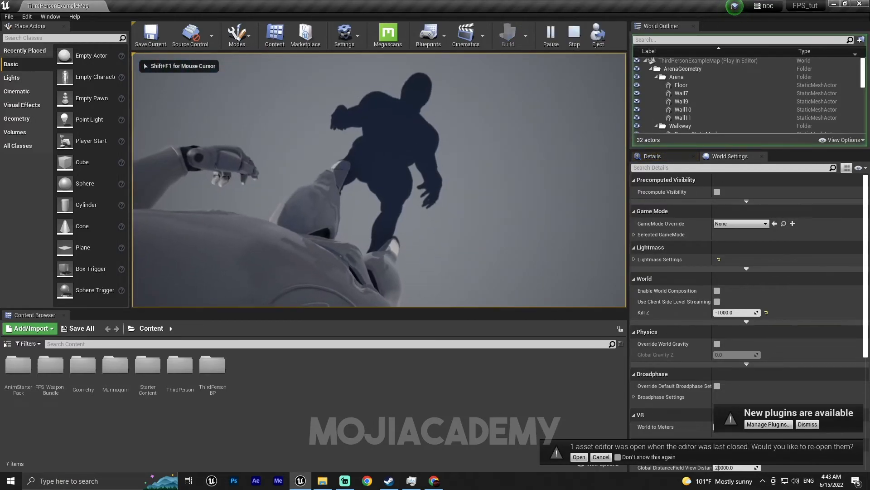
key(w)
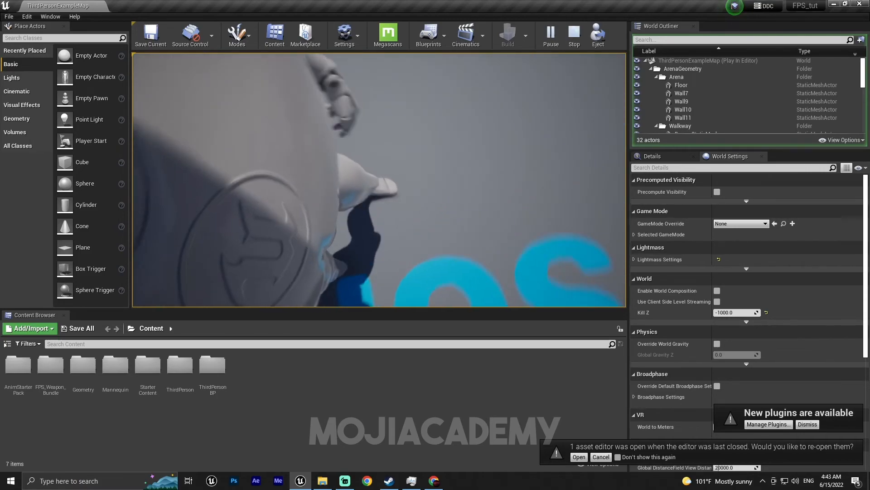
key(w)
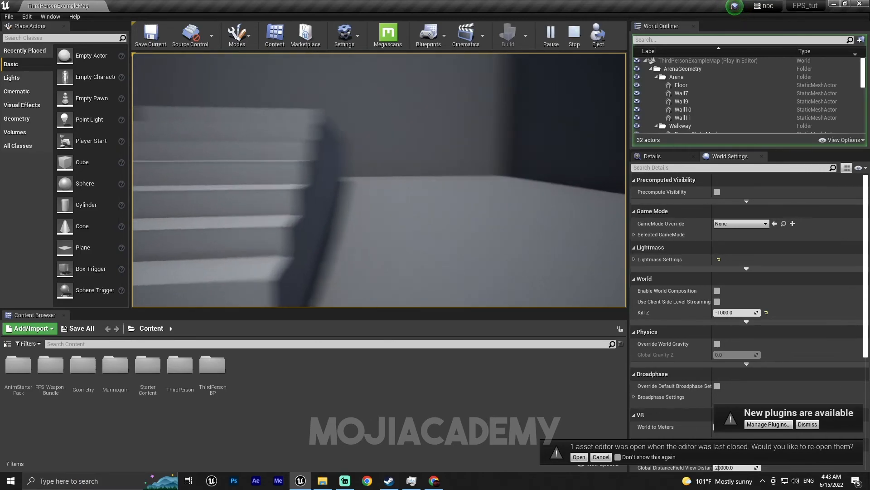
key(w)
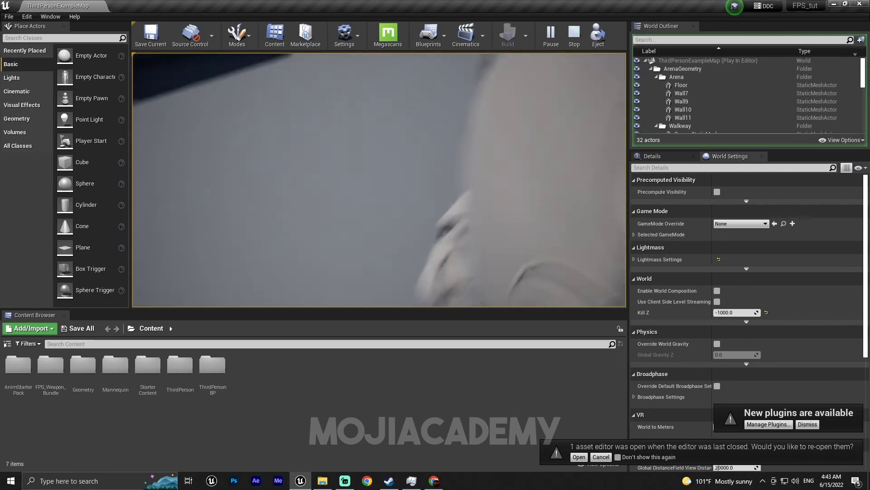
key(w)
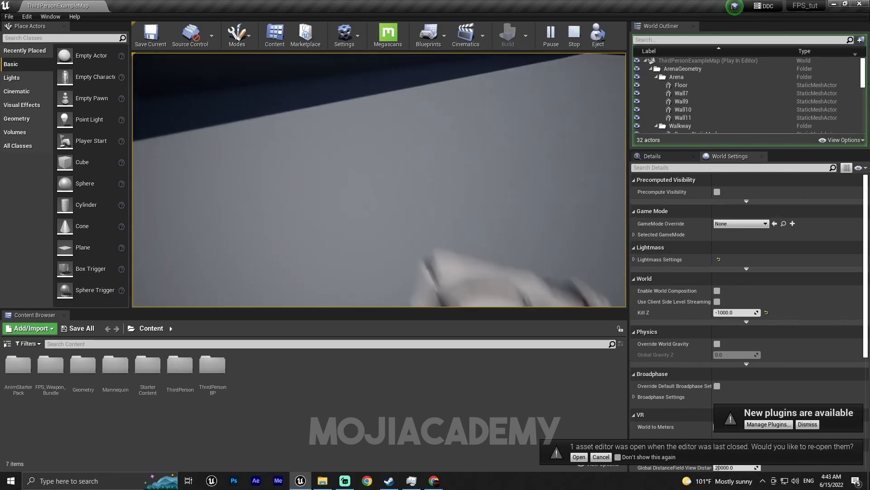
key(w)
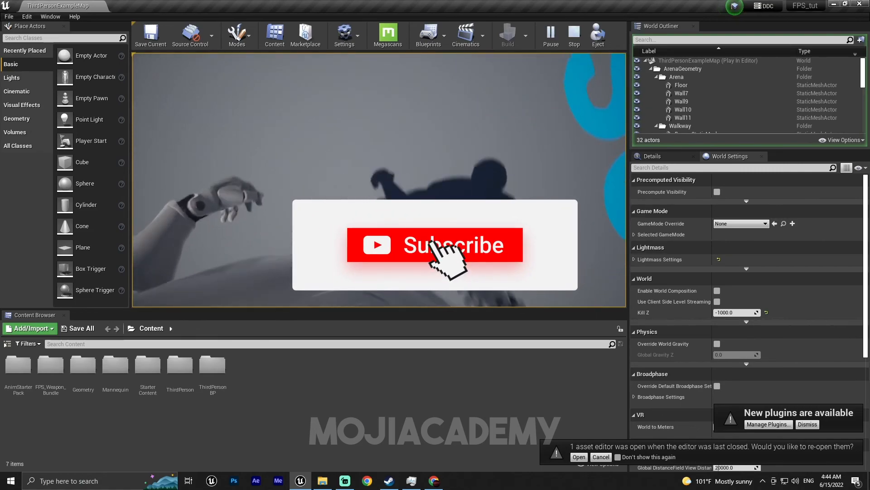
key(w)
key(w)
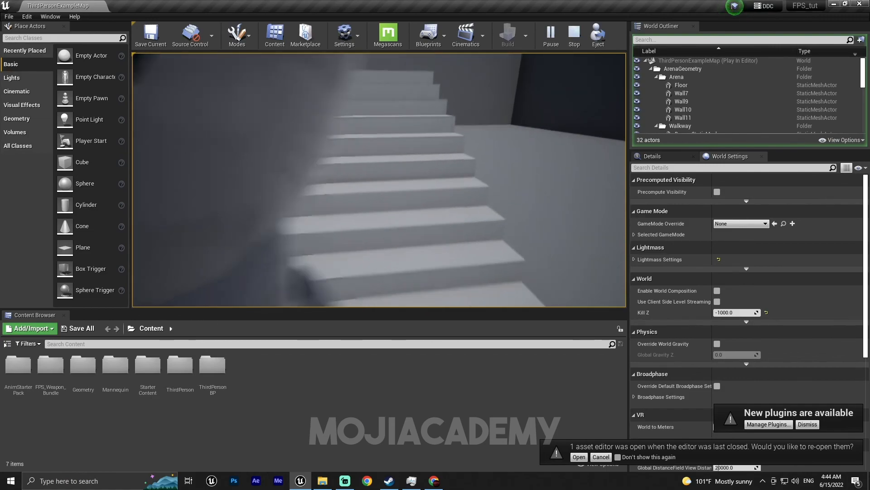
key(w)
key(w)
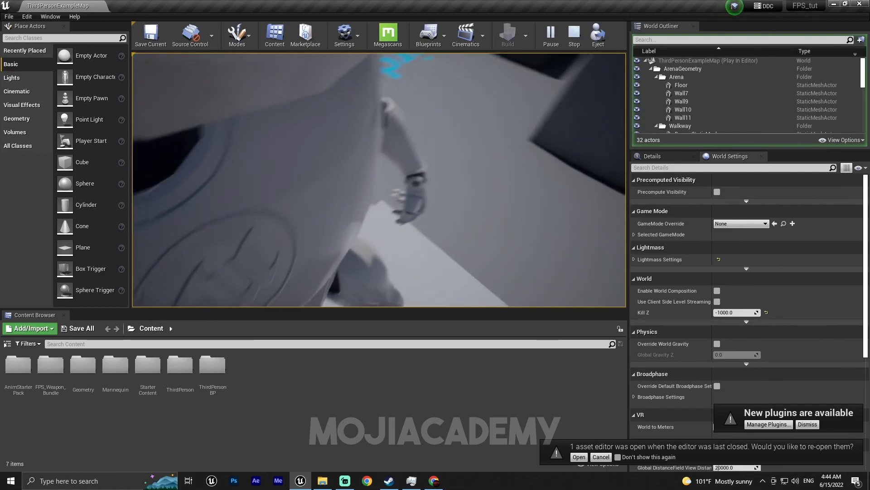